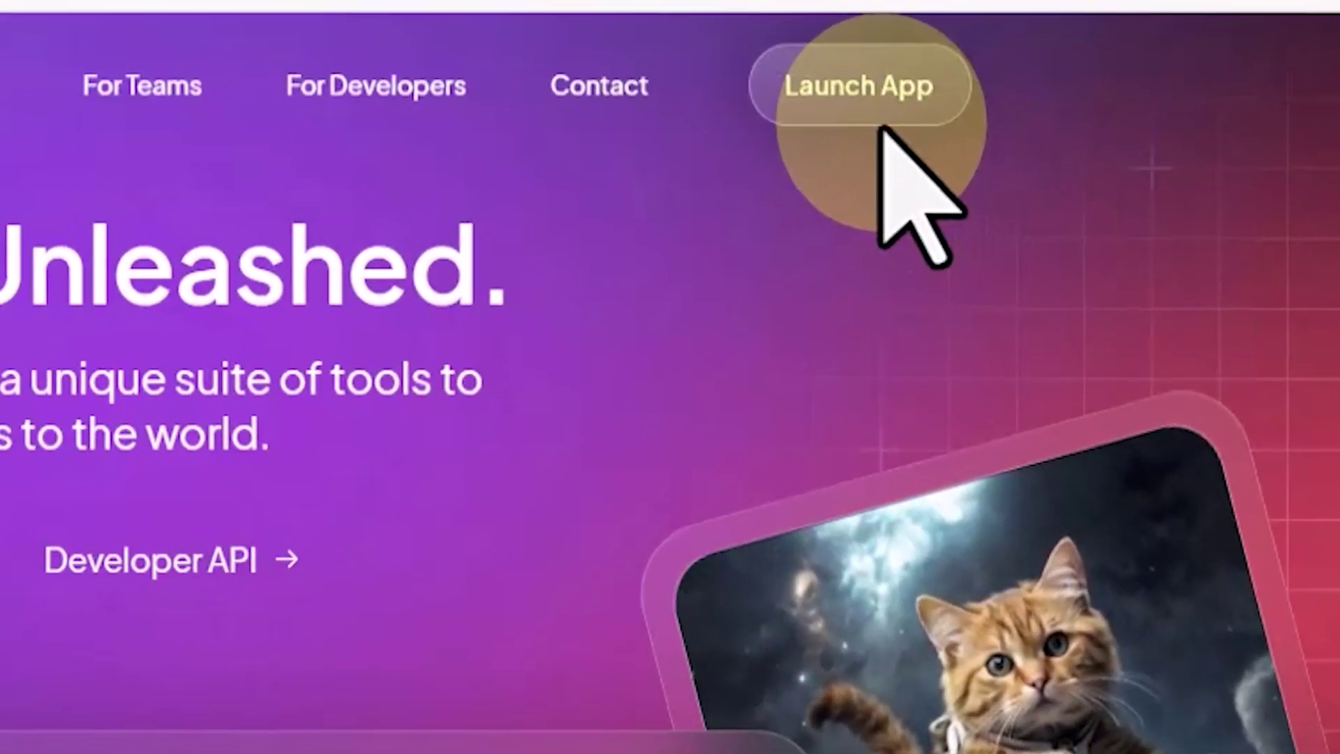
Sign in with Google, open Image Generation and switch Legacy Mode on.
left_click(901, 90)
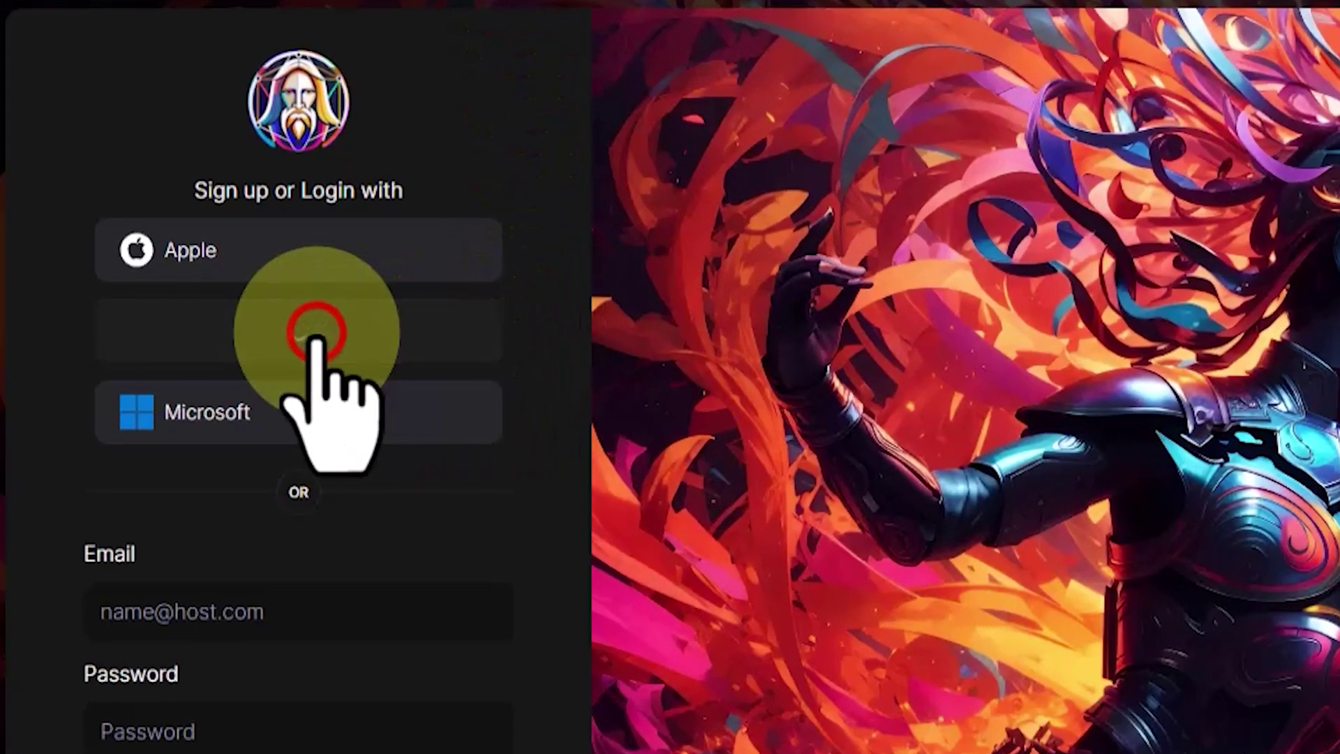
left_click(316, 334)
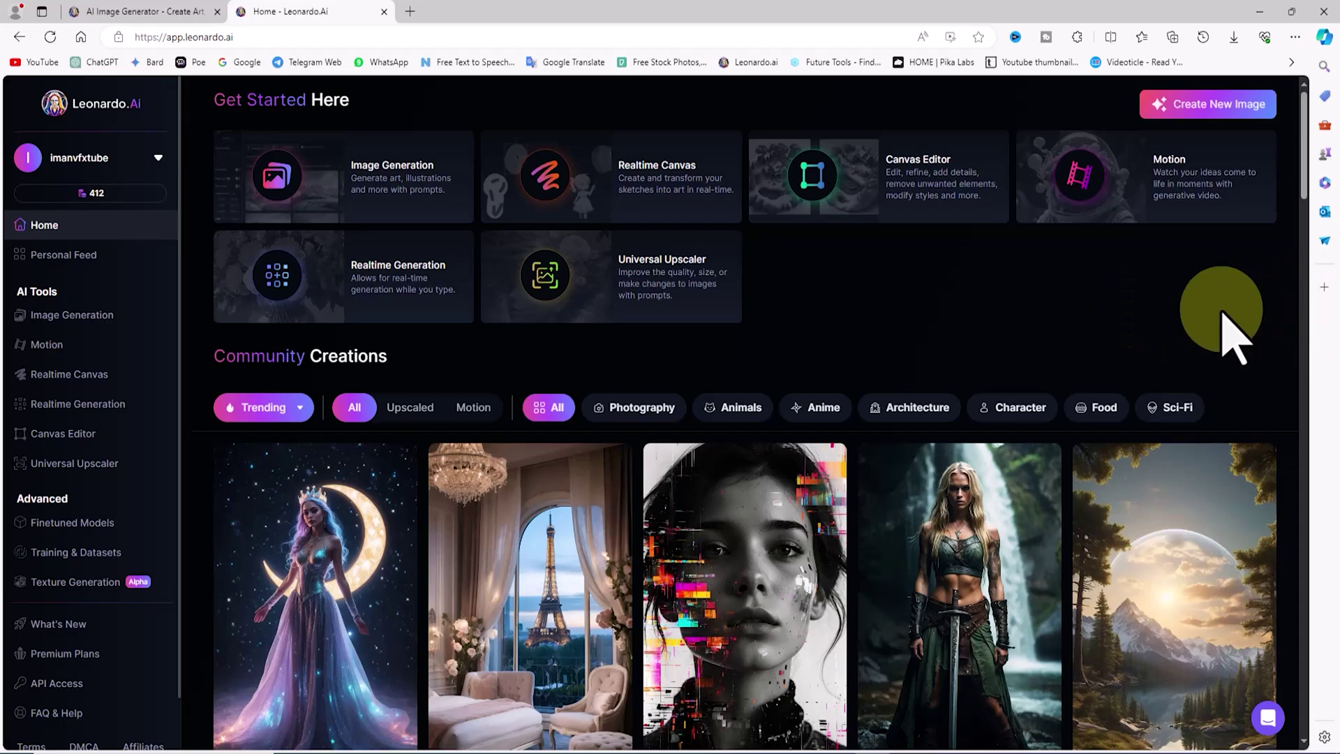
scroll(1223, 312, "down", 10)
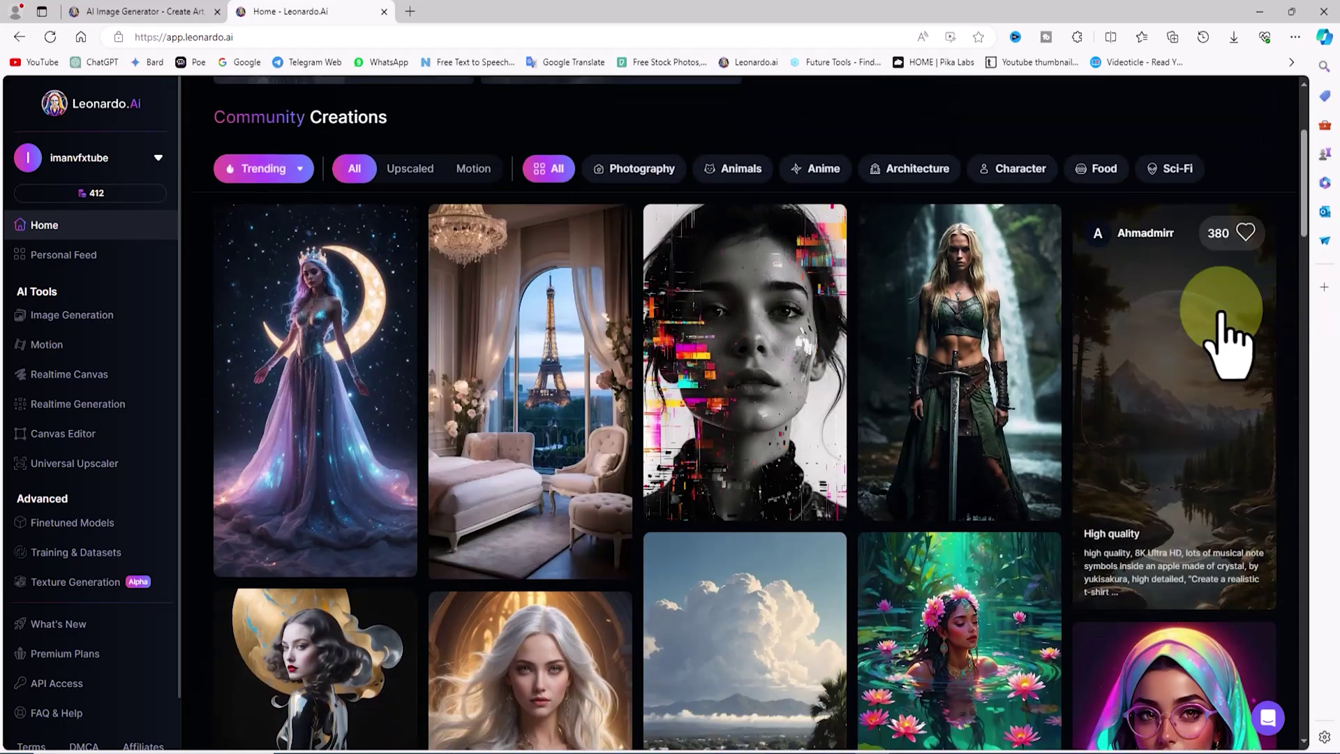
scroll(1223, 312, "up", 10)
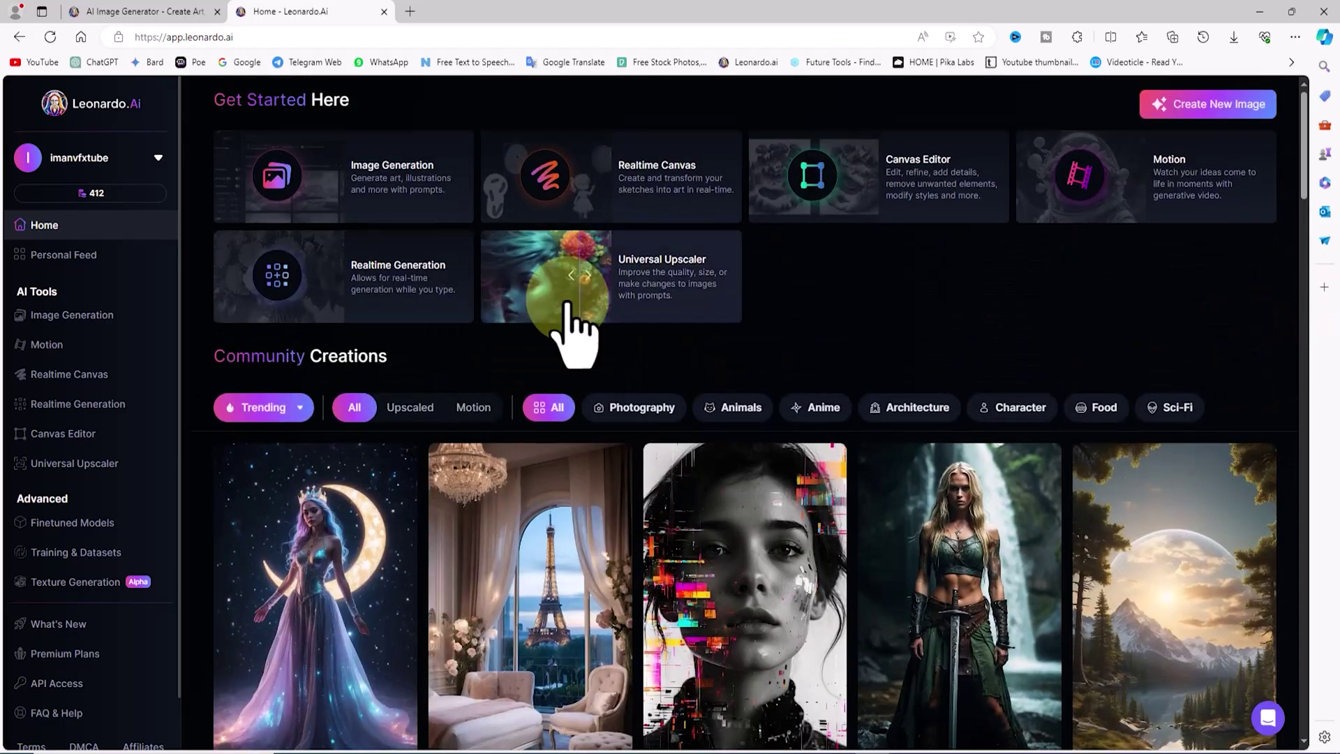
left_click(152, 316)
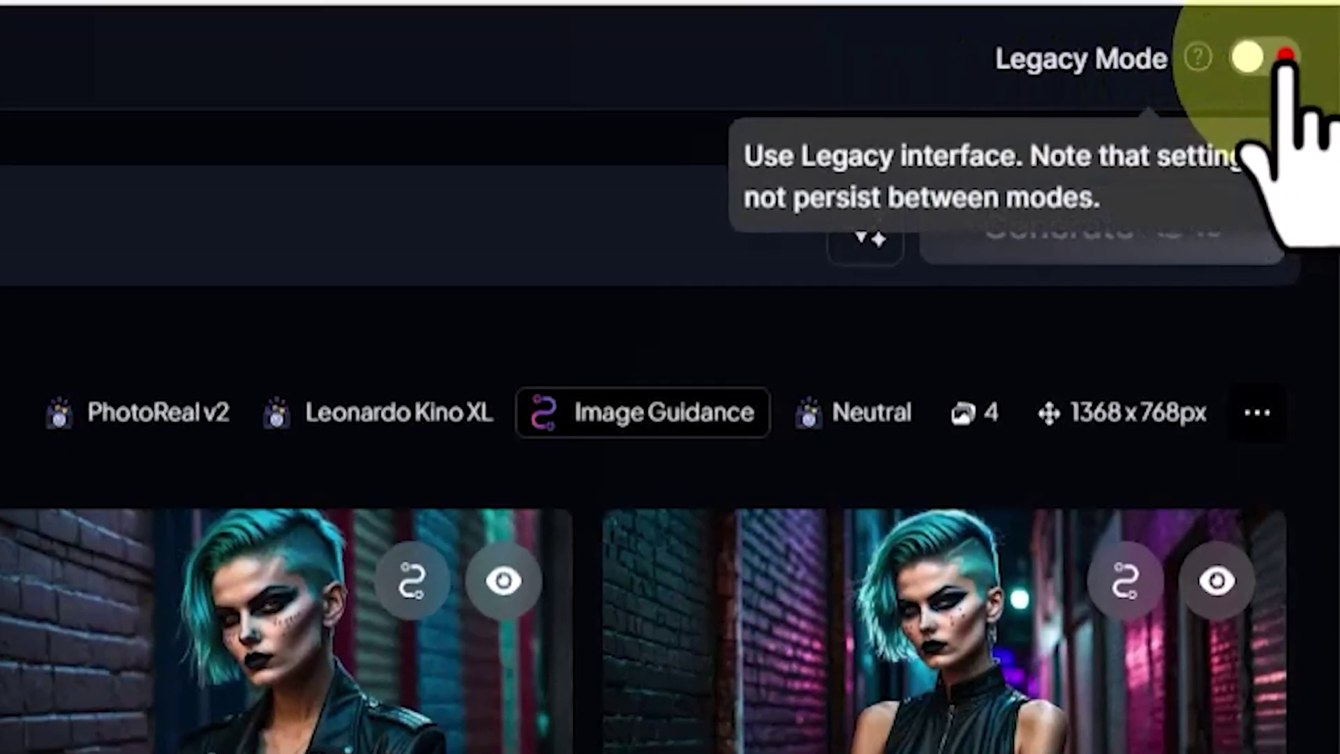
left_click(1285, 57)
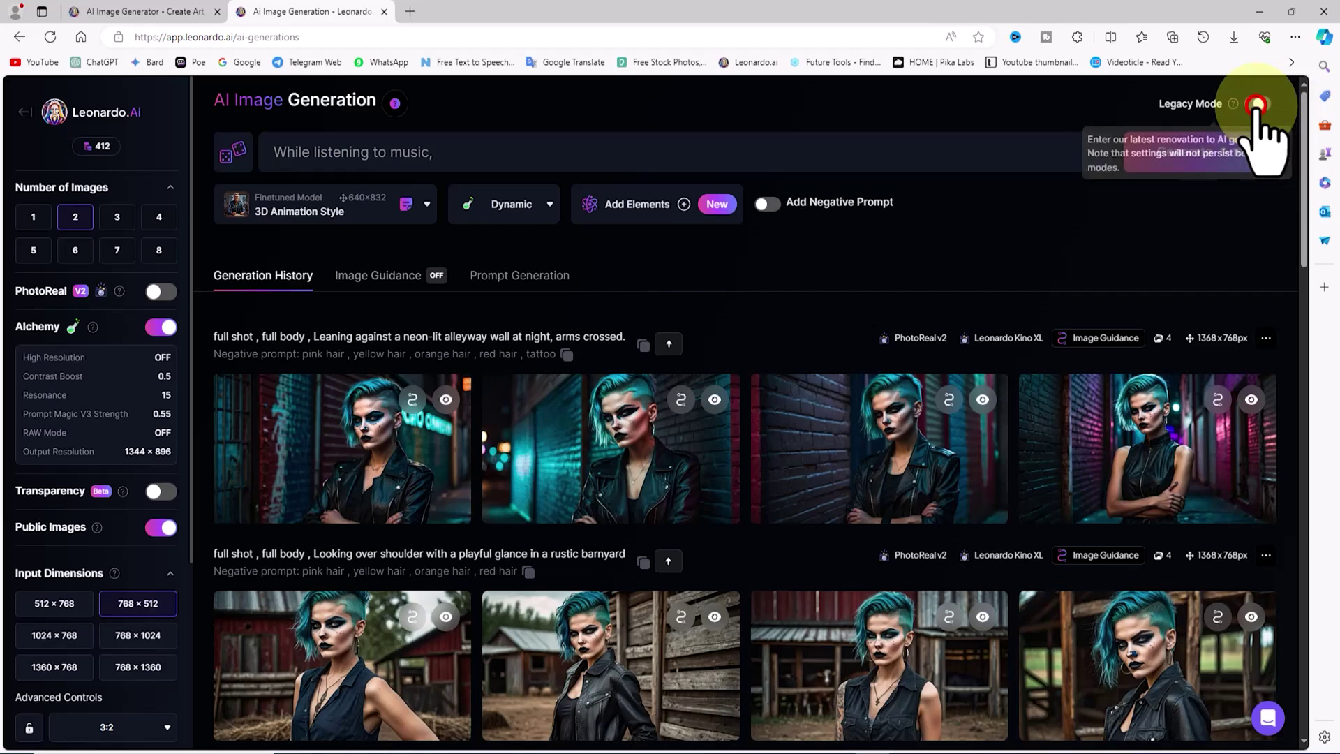
Turn Legacy Mode off and paste the blue-haired punk girl street prompt into the prompt box.
left_click(1260, 103)
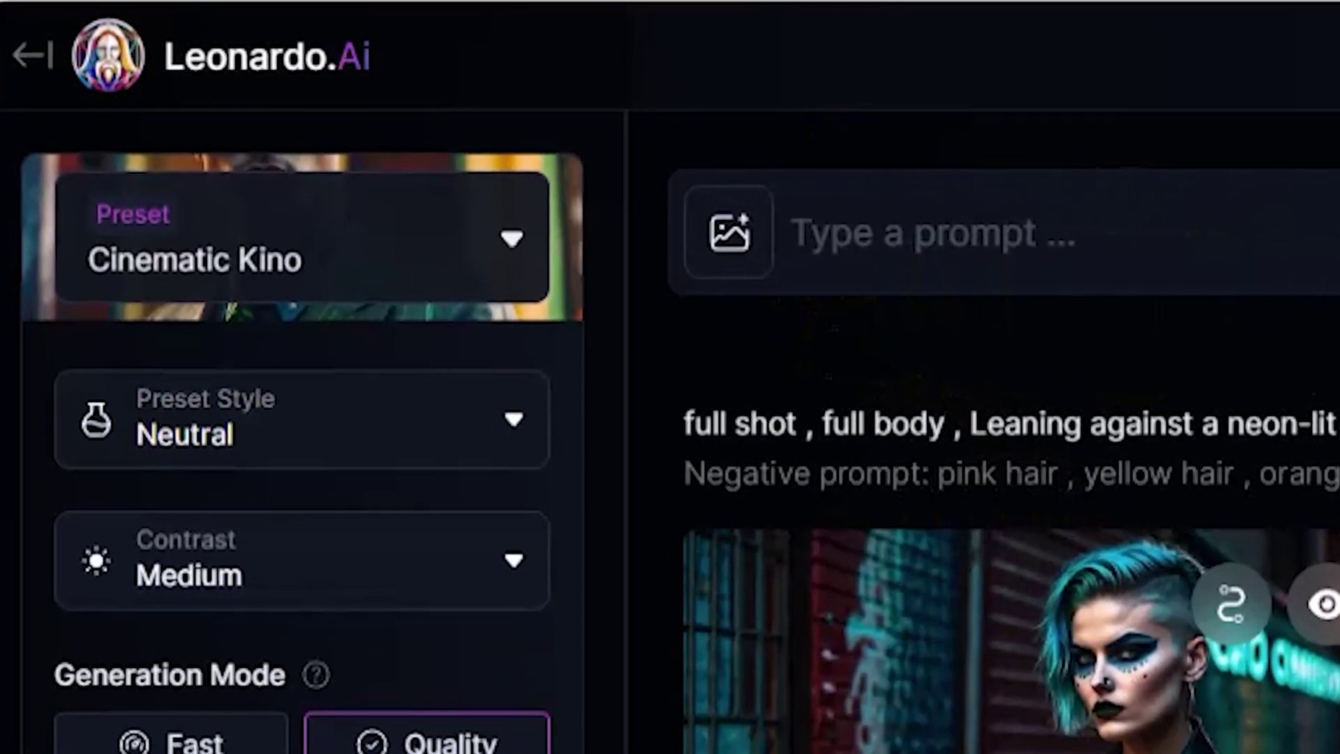
left_click(306, 155)
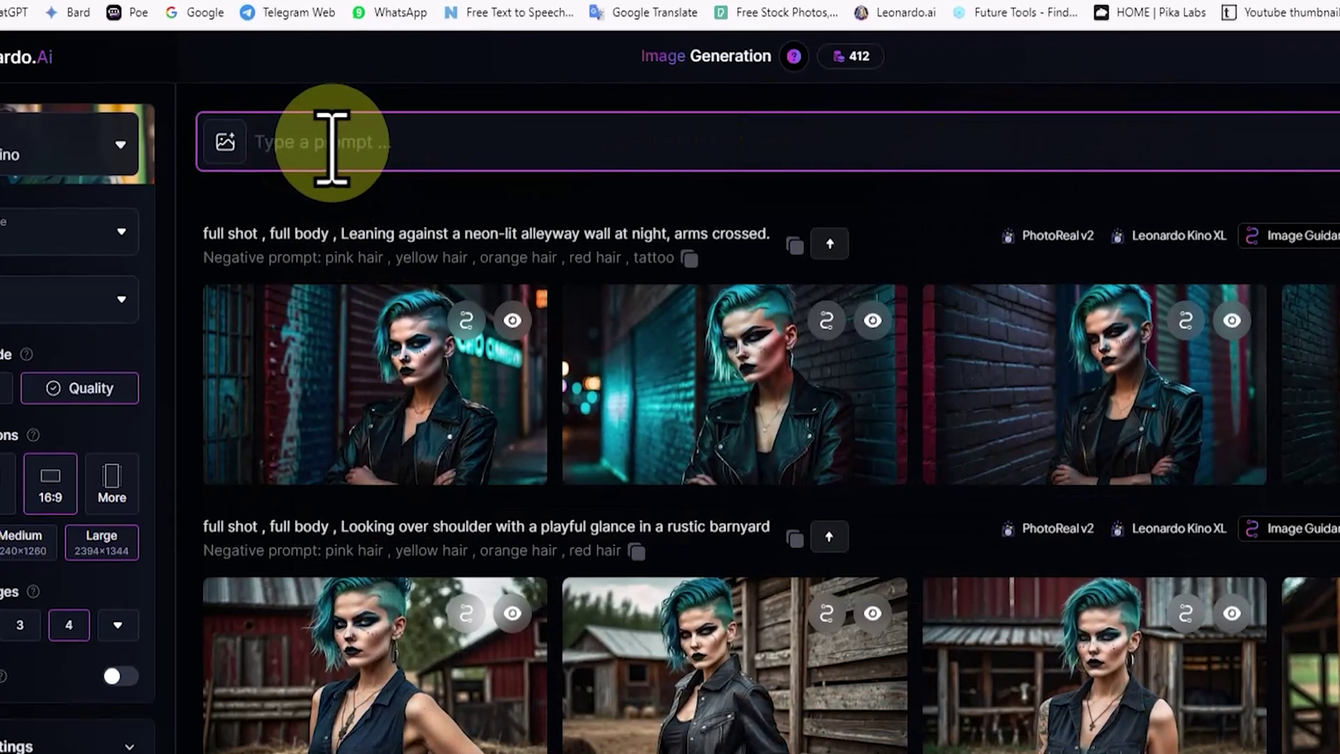
right_click(331, 148)
left_click(411, 302)
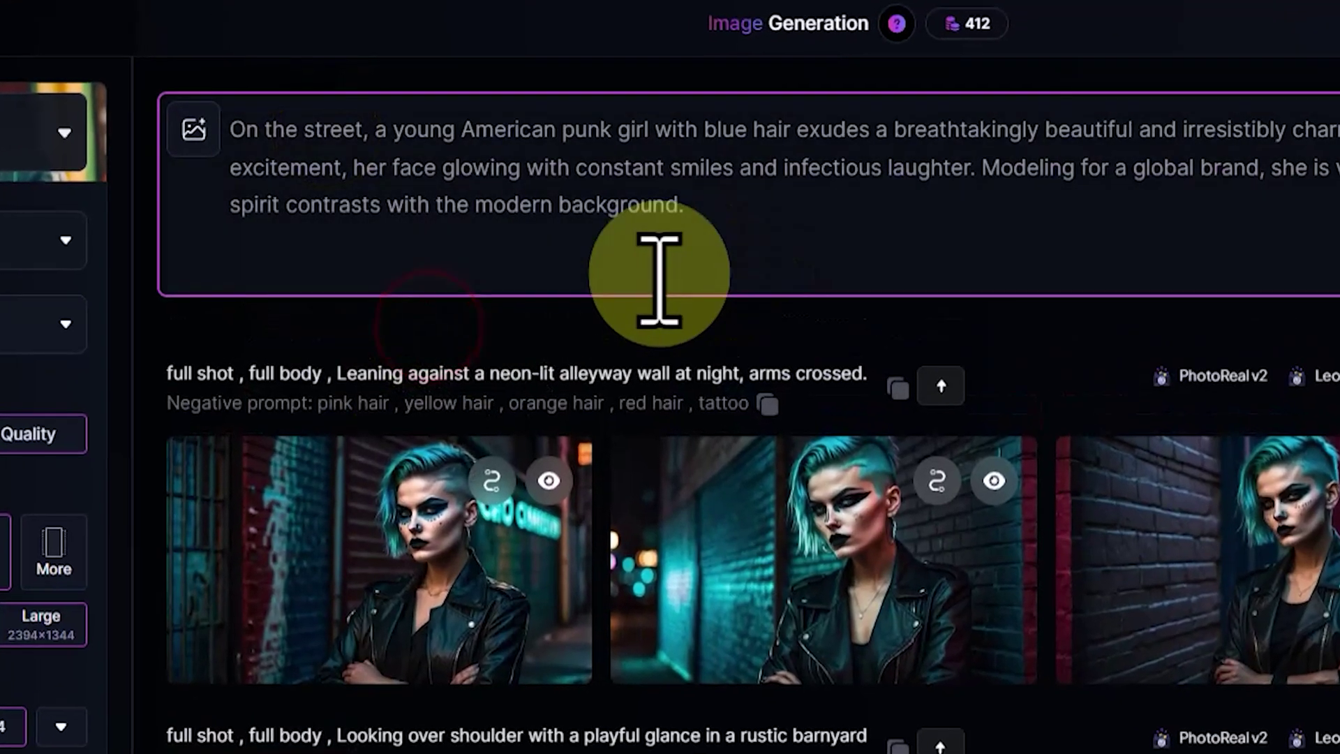
left_click(567, 268)
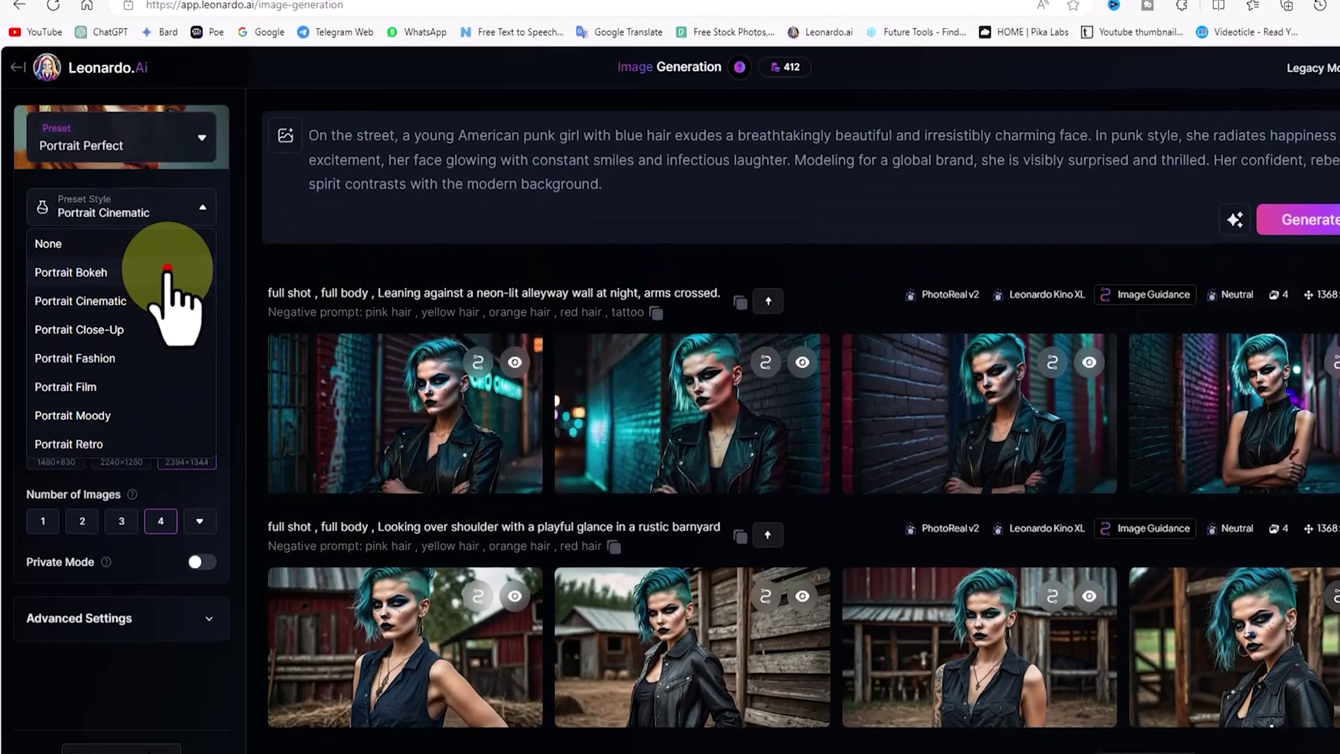
Choose the Portrait Bokeh style with Medium contrast, leaving Private Mode off.
left_click(140, 281)
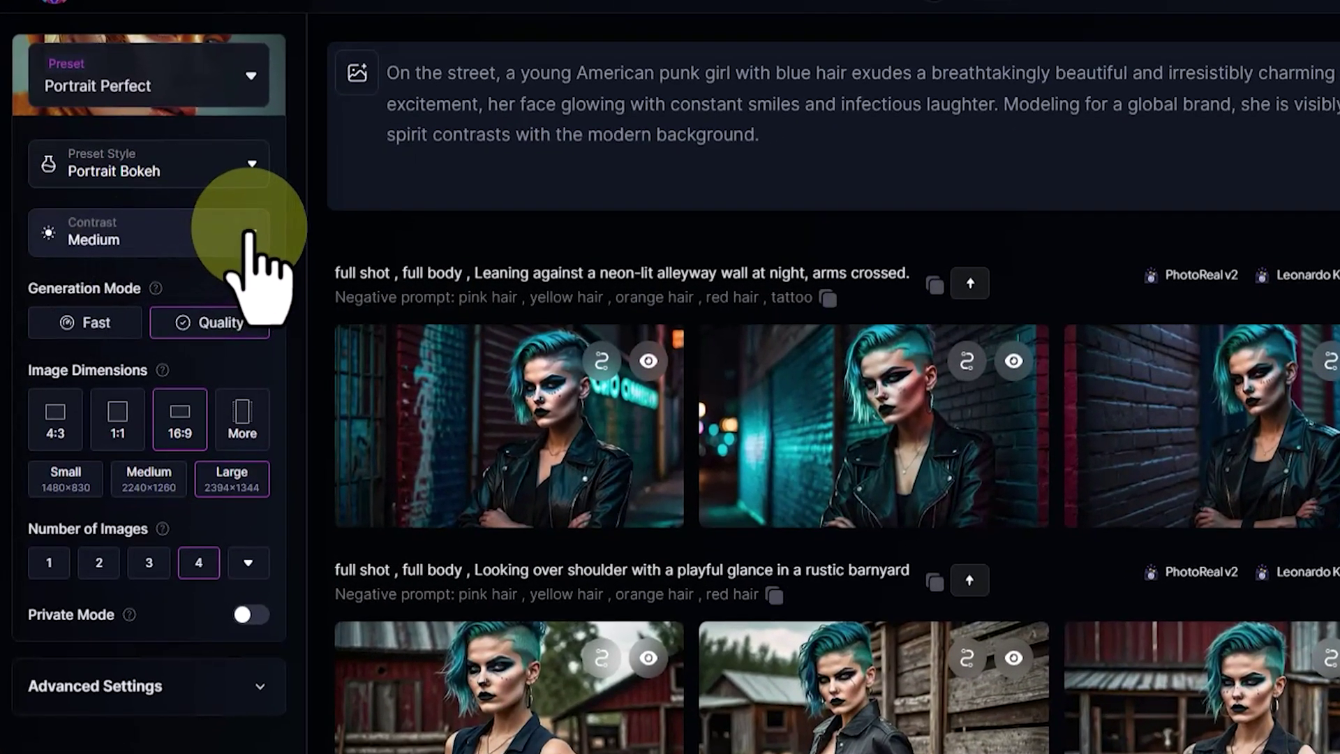
left_click(226, 245)
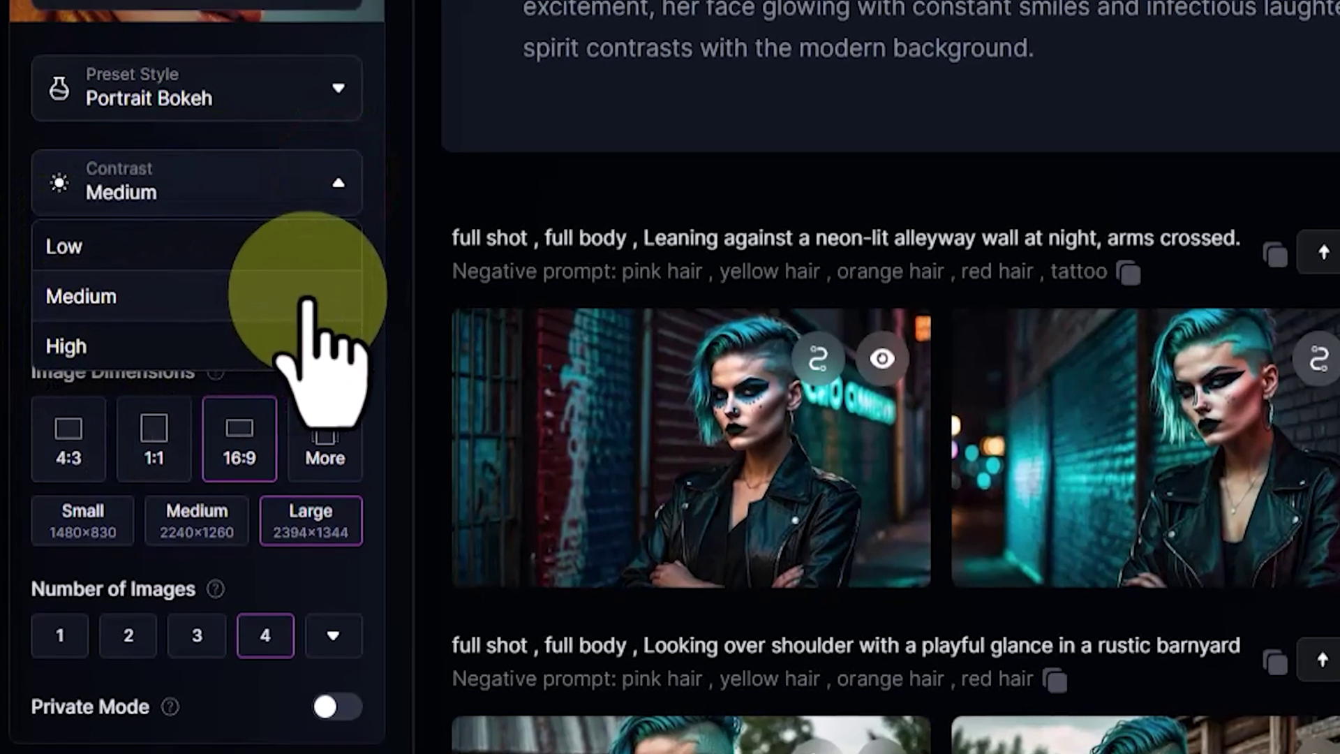
left_click(296, 299)
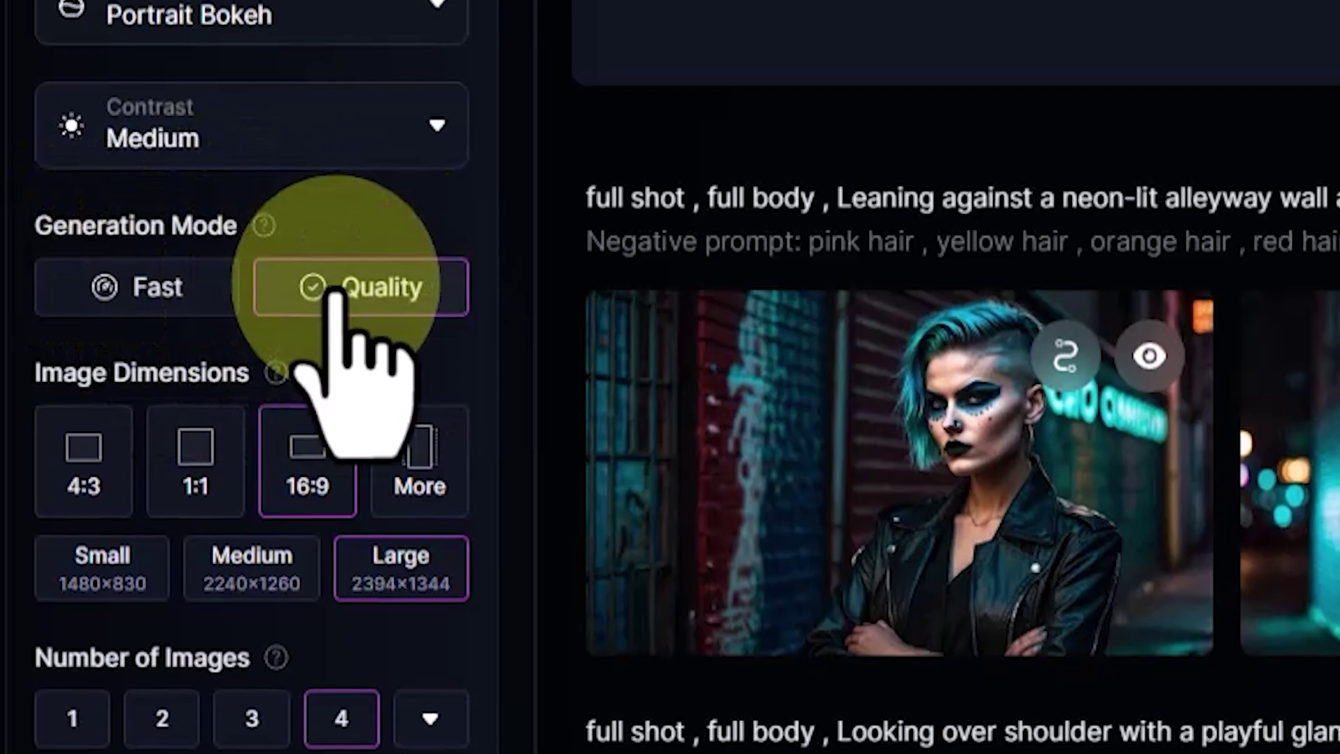
mouse_move(264, 226)
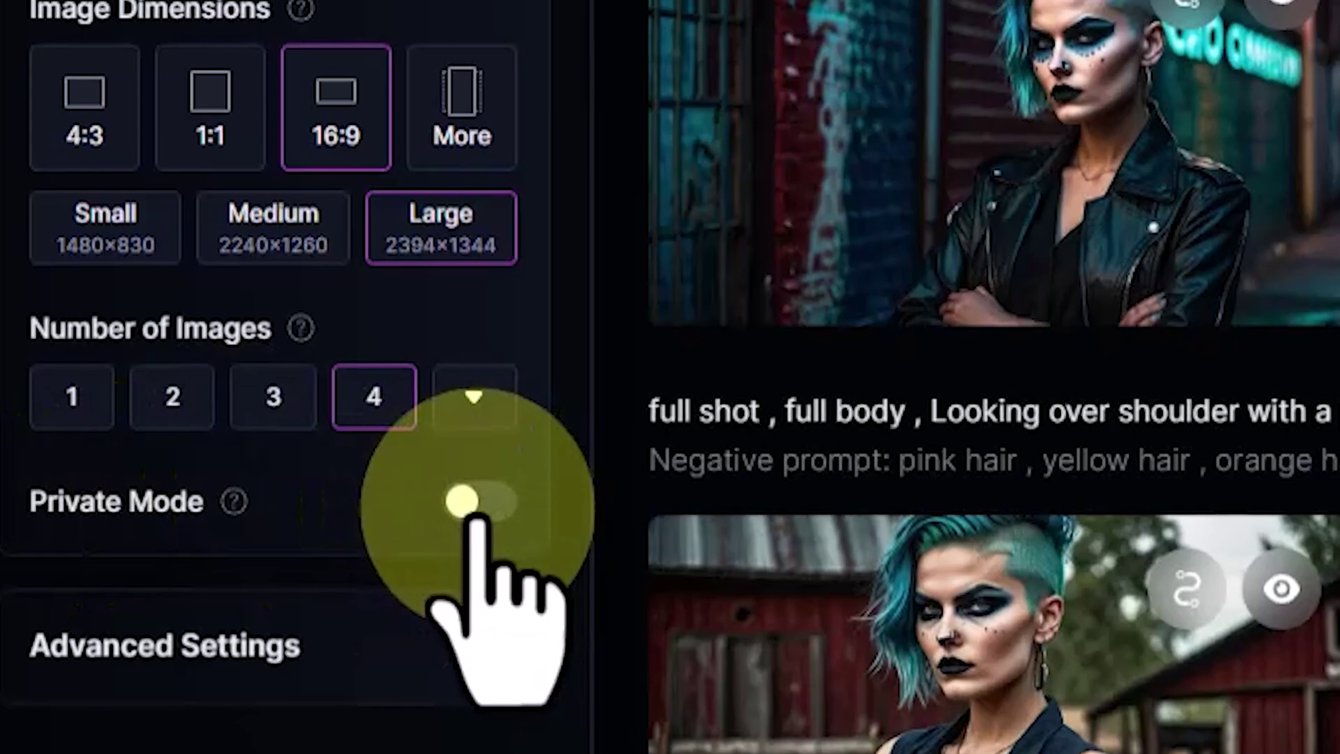
left_click(479, 503)
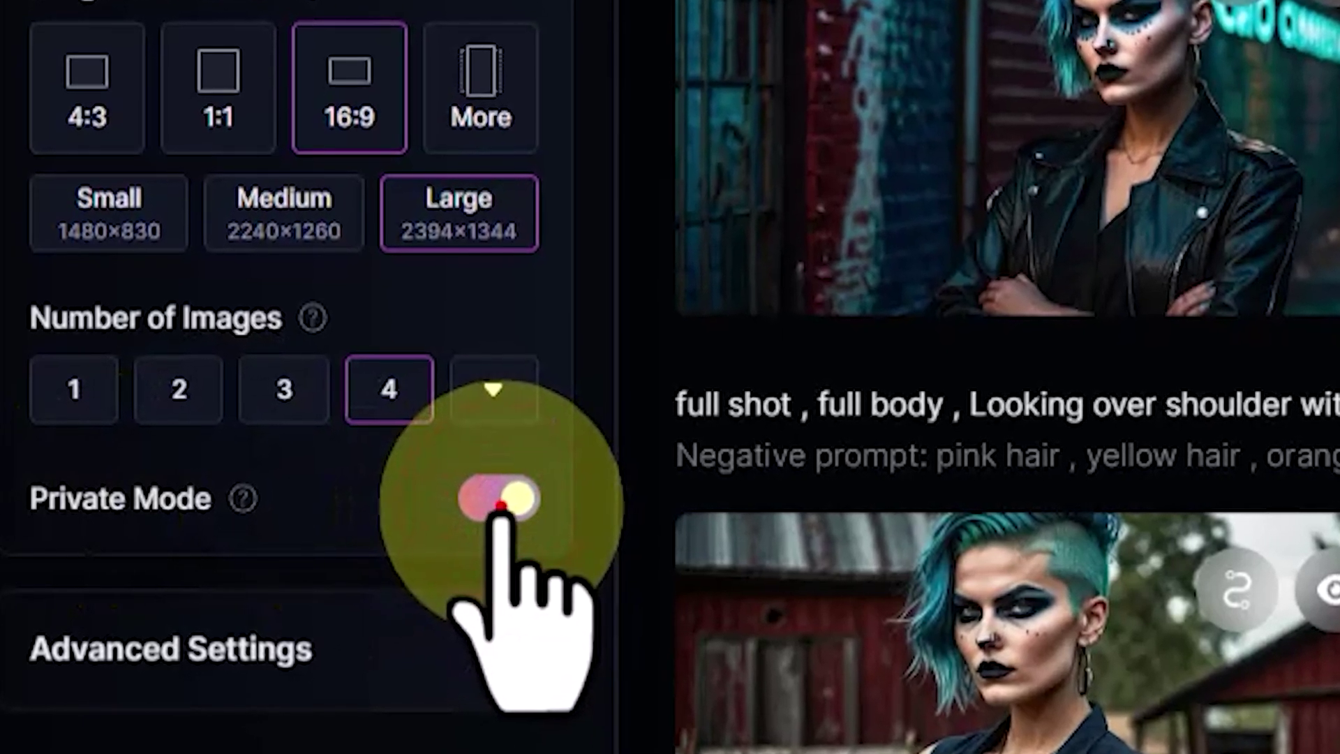
left_click(481, 504)
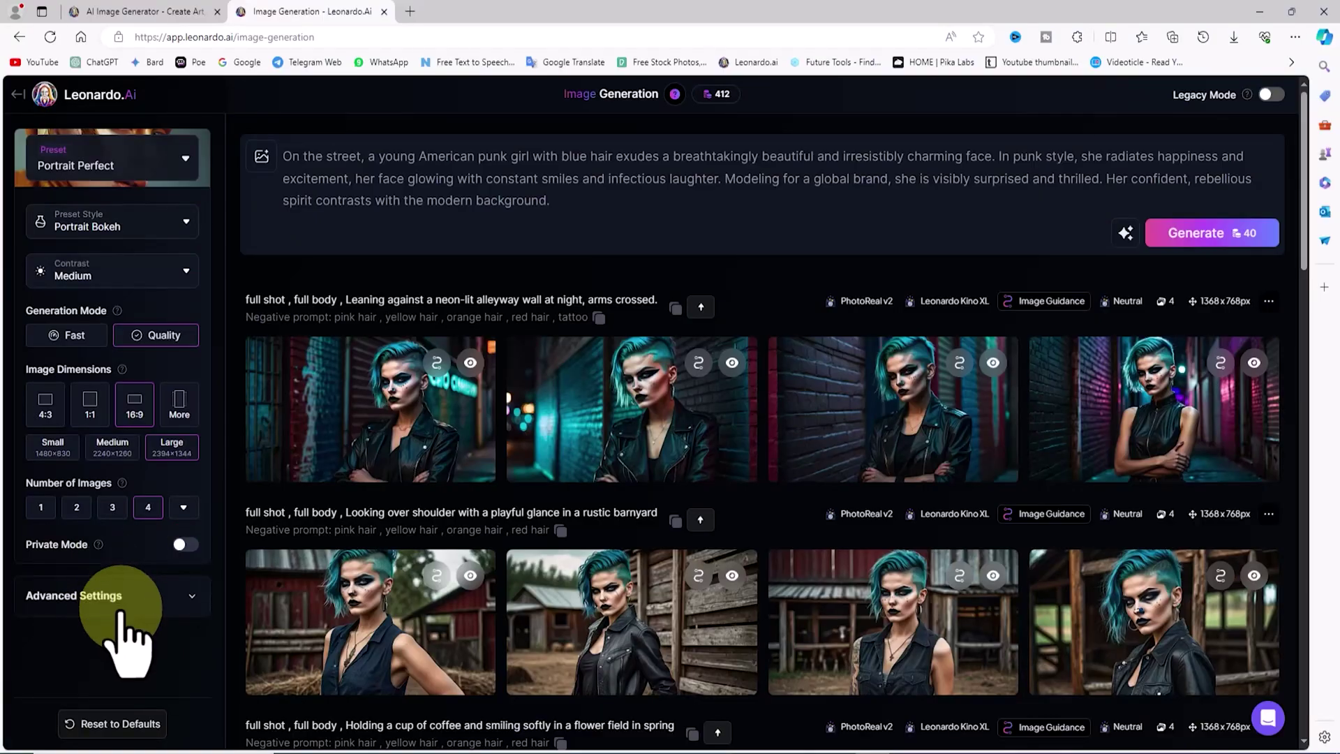
Keep Leonardo Kino XL as the model with PhotoReal on.
scroll(143, 552, "down", 3)
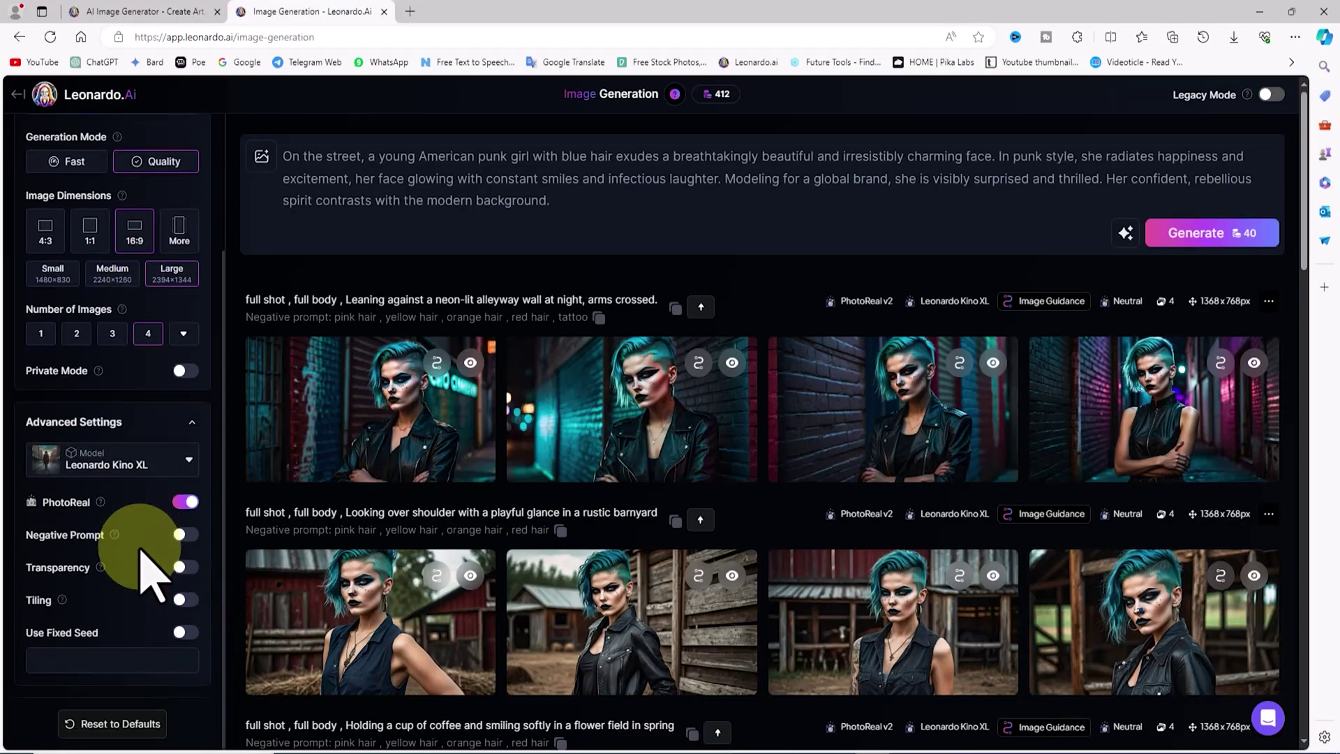
left_click(190, 452)
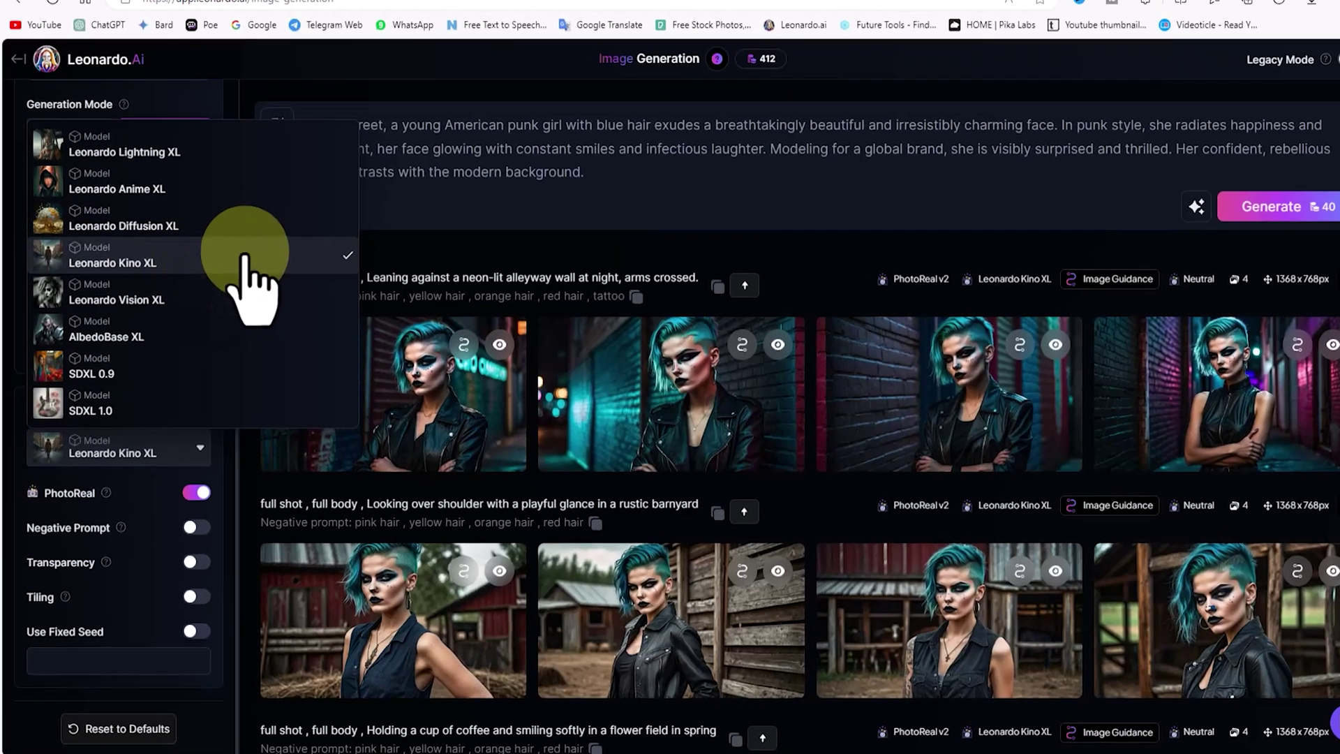
left_click(230, 276)
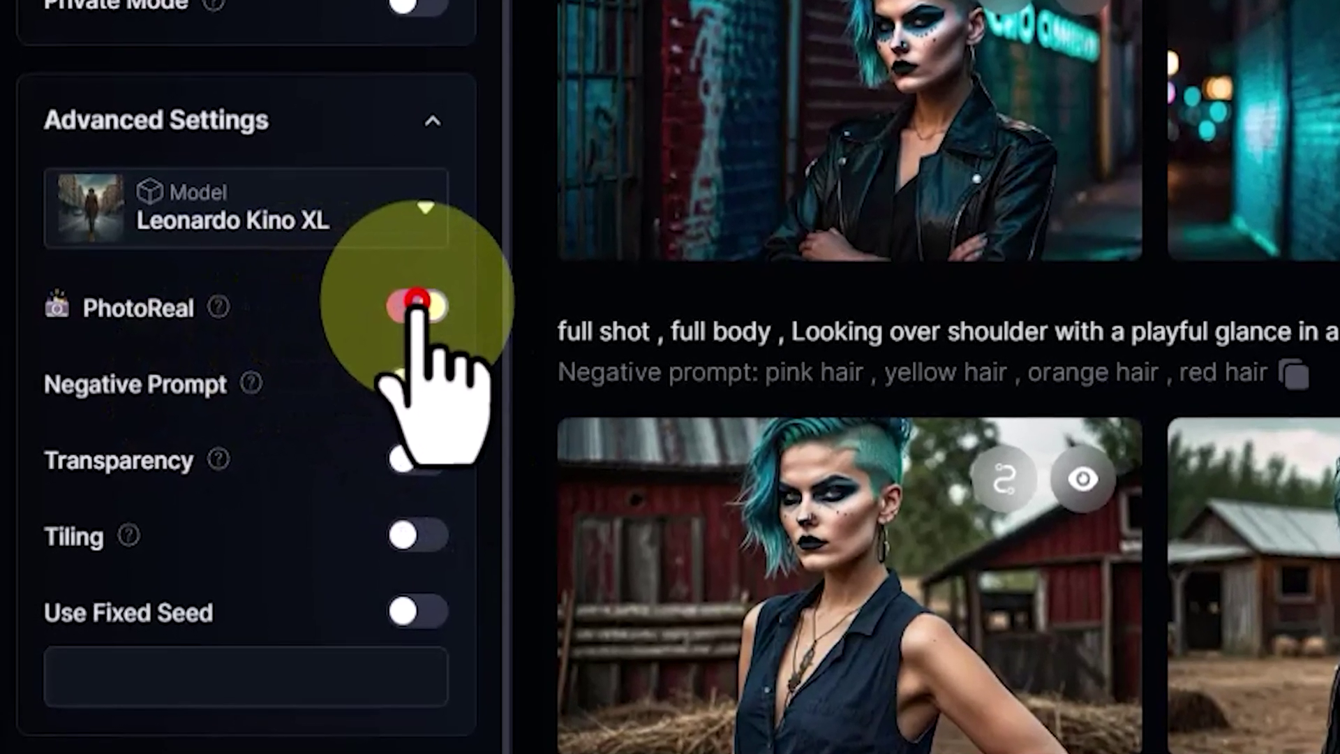
left_click(417, 304)
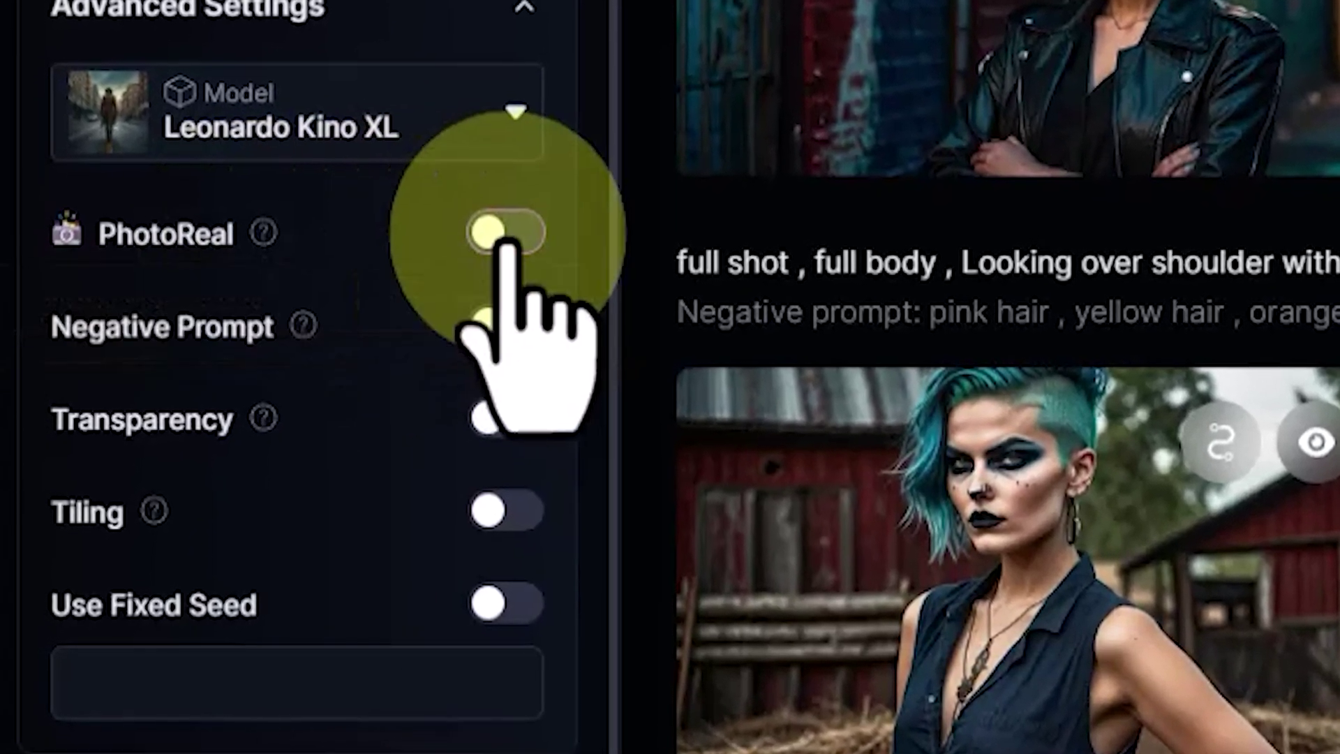
left_click(506, 234)
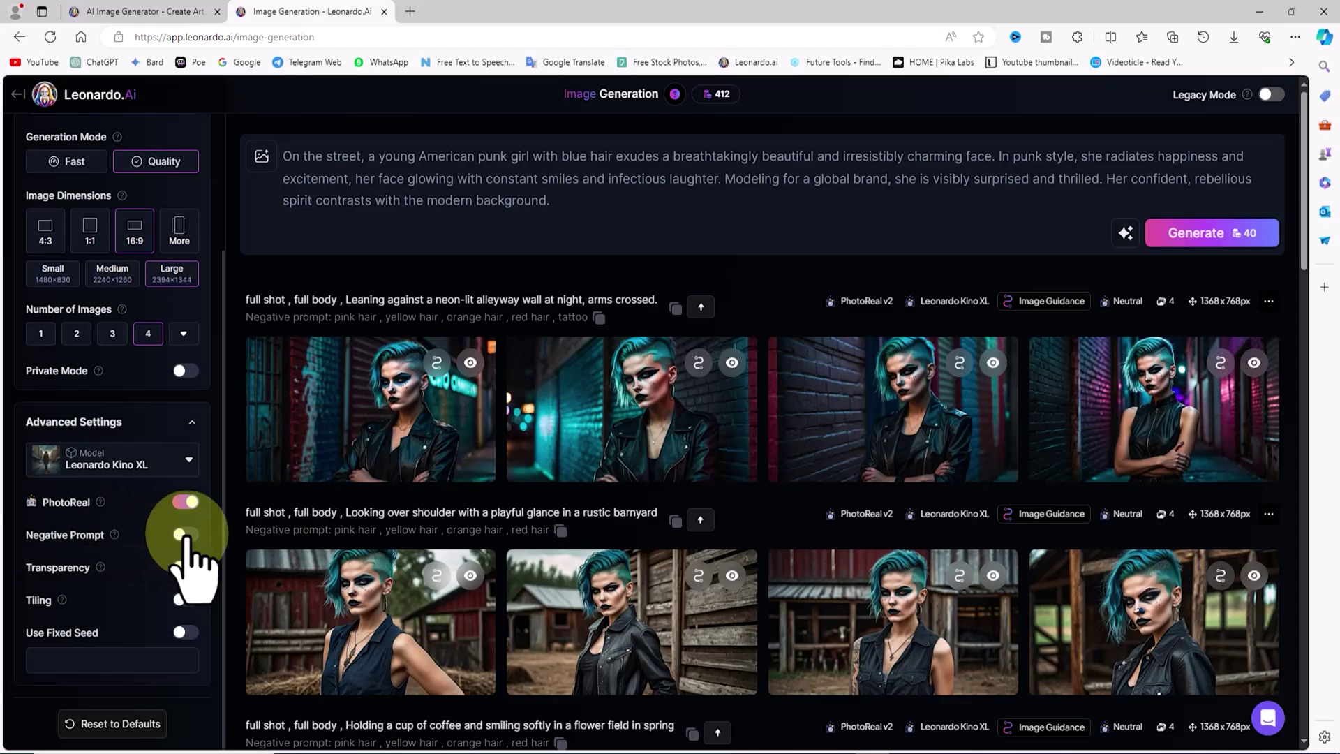
Add the negative prompt 'Yellow hair, pink hair, green hair'.
left_click(185, 535)
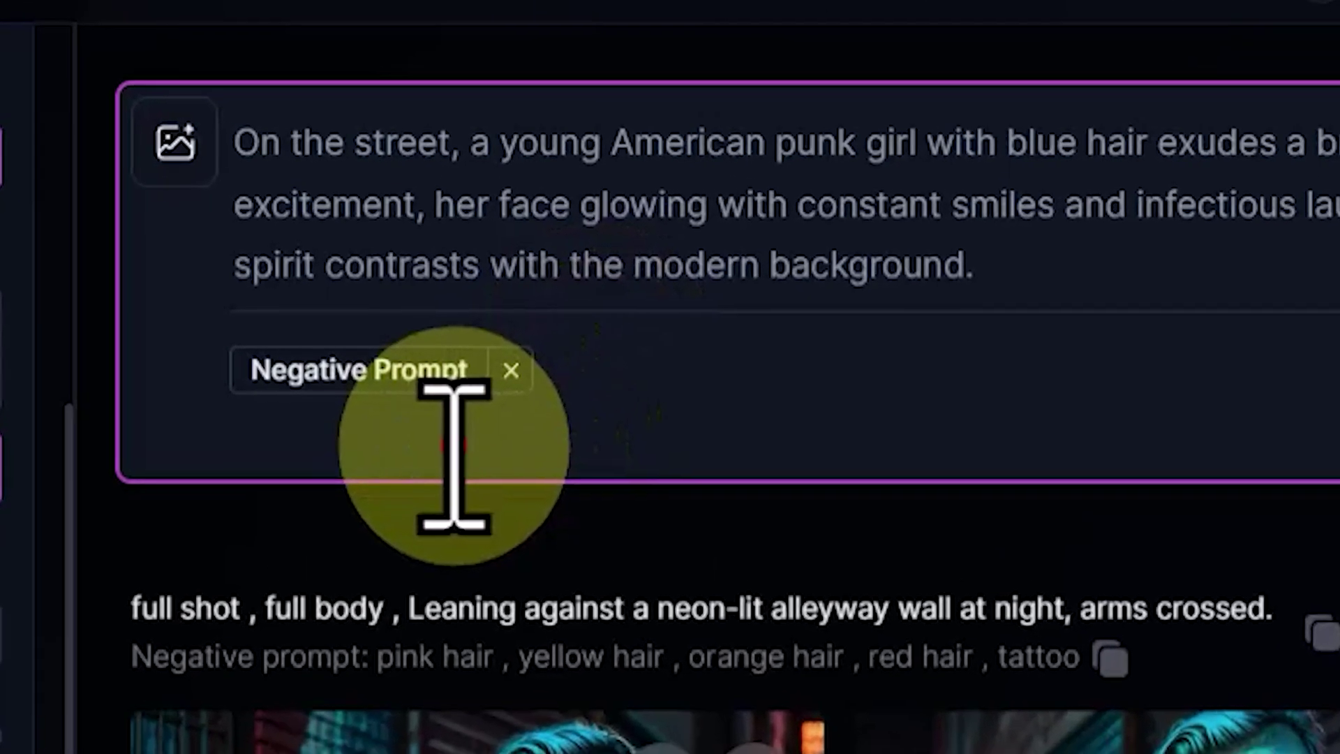
left_click(392, 334)
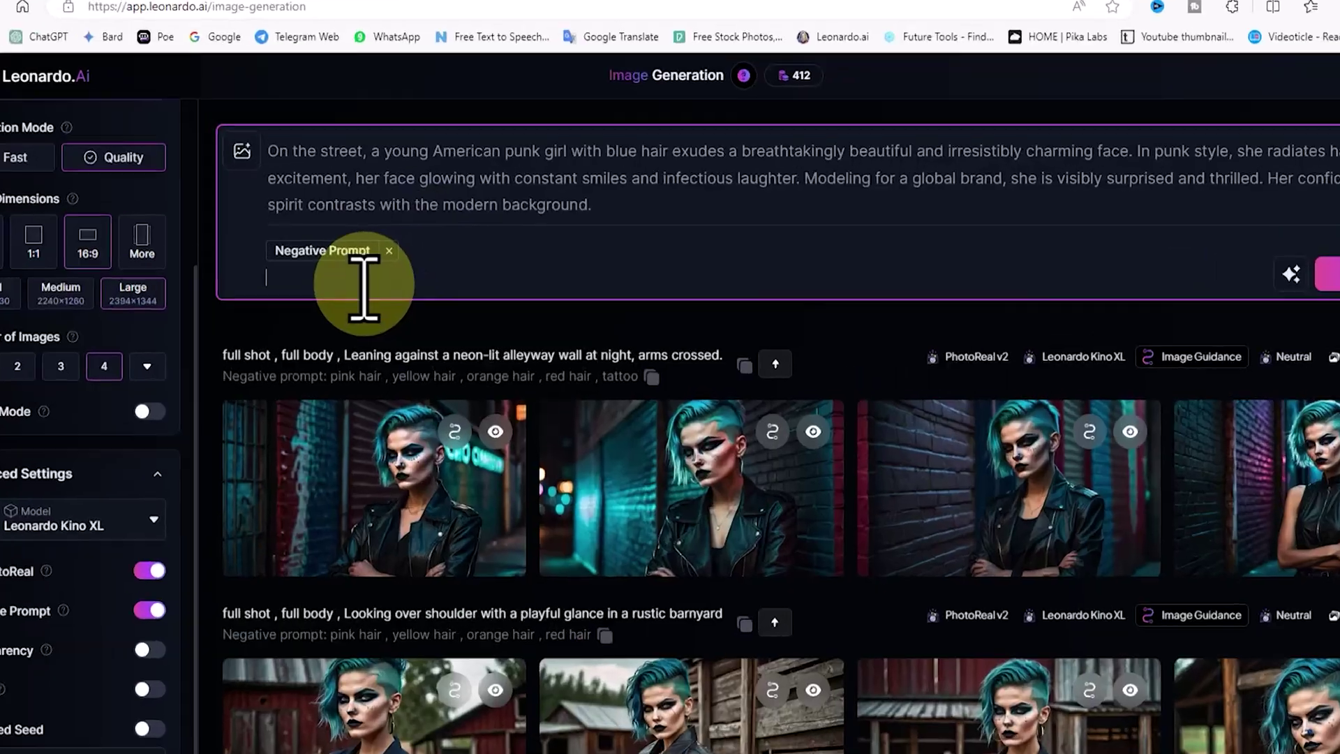
type("Y")
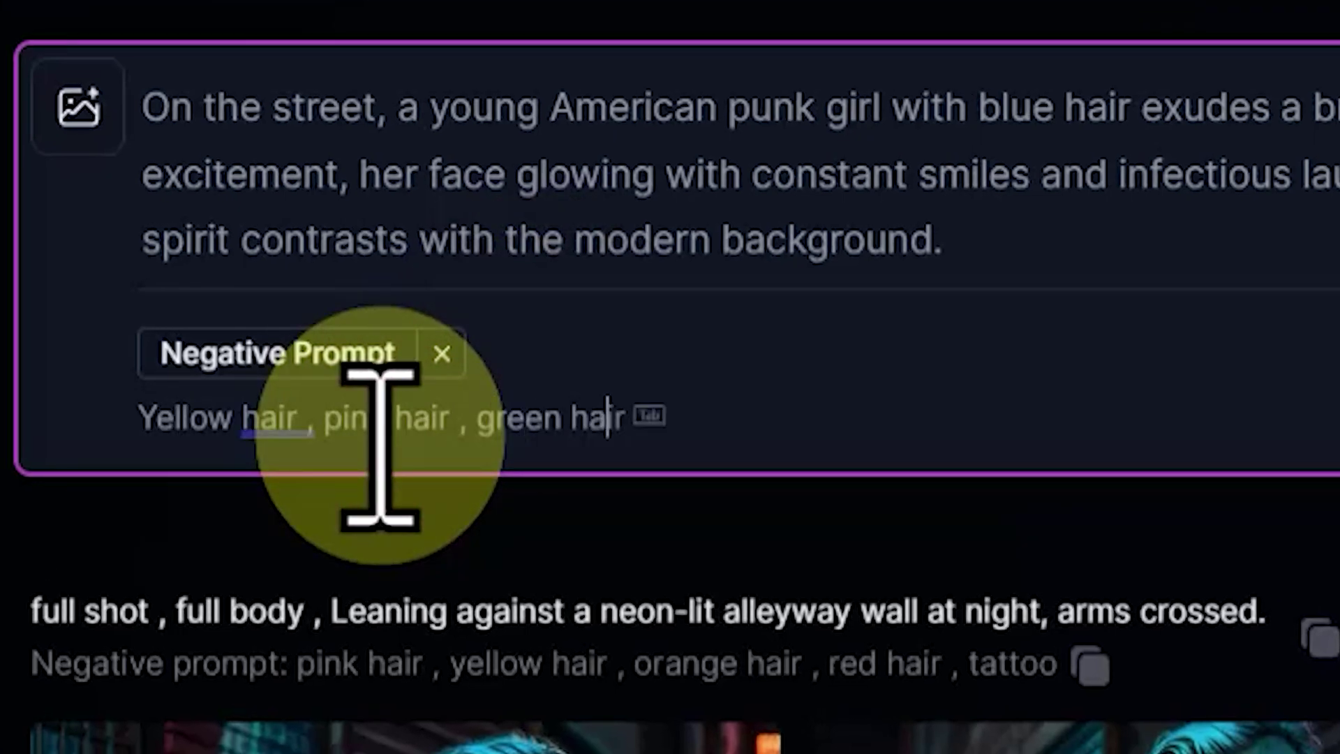
key("Tab")
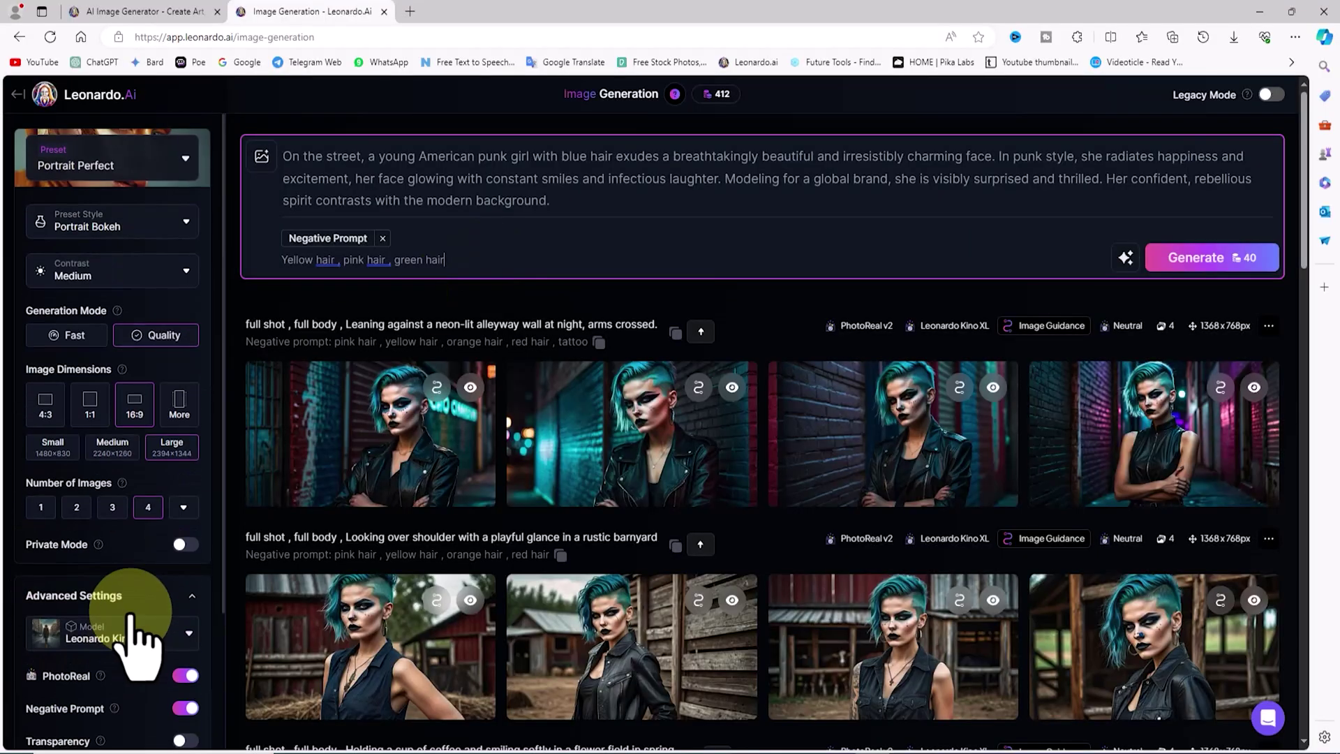
Generate four street portraits, browse them full-size, then close the viewer.
left_click(1270, 256)
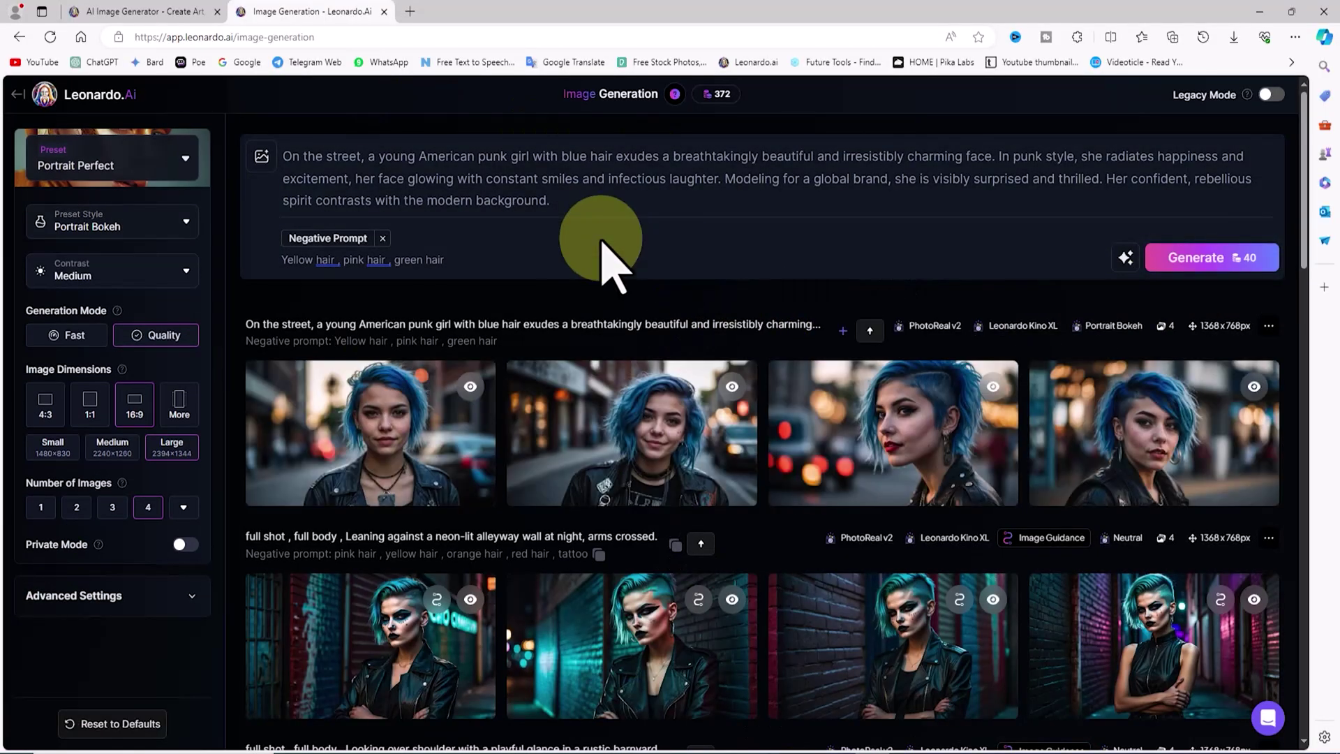
left_click(439, 417)
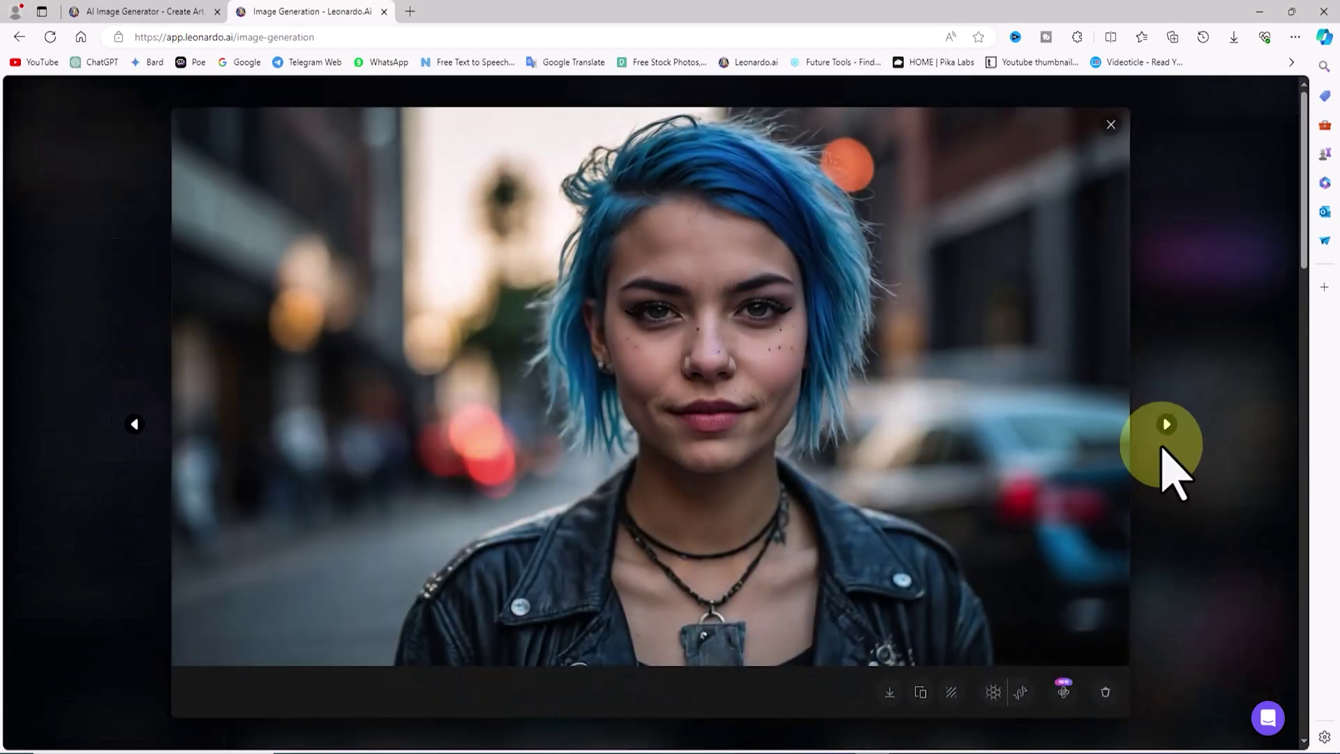
left_click(1168, 423)
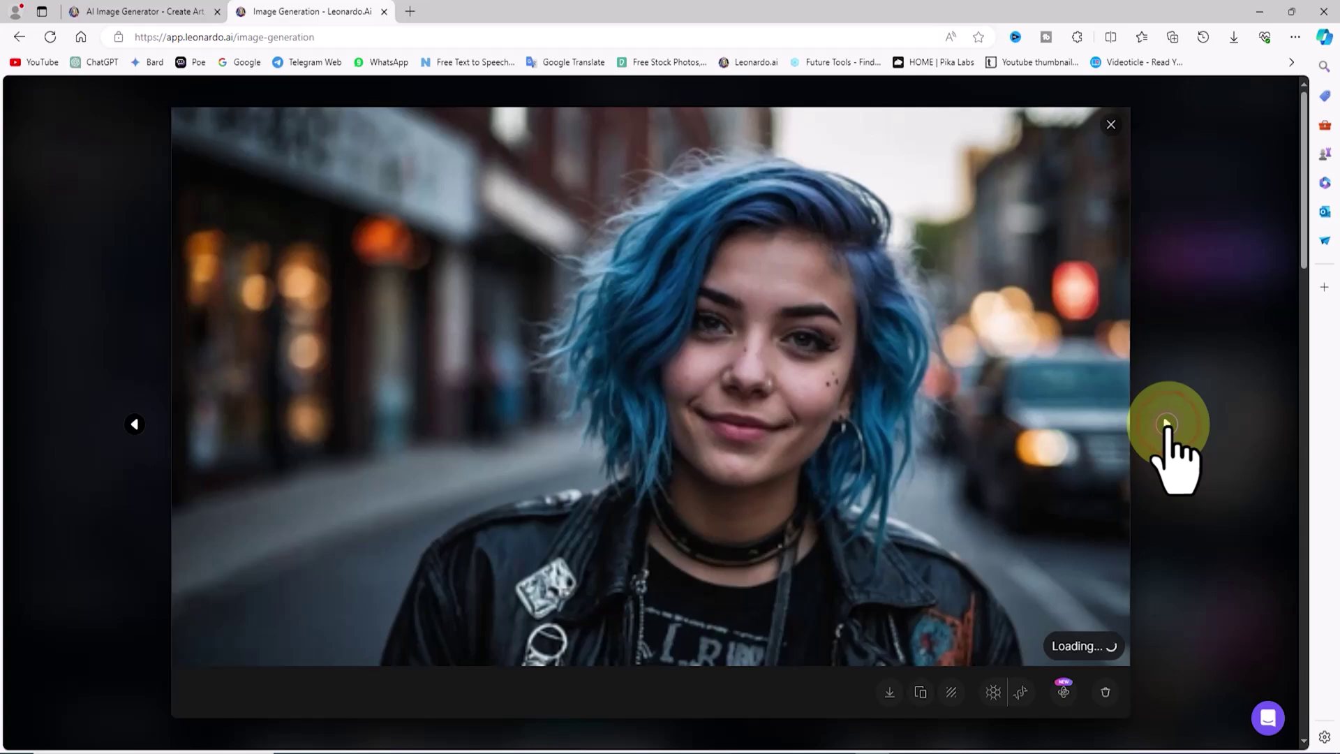
left_click(1167, 423)
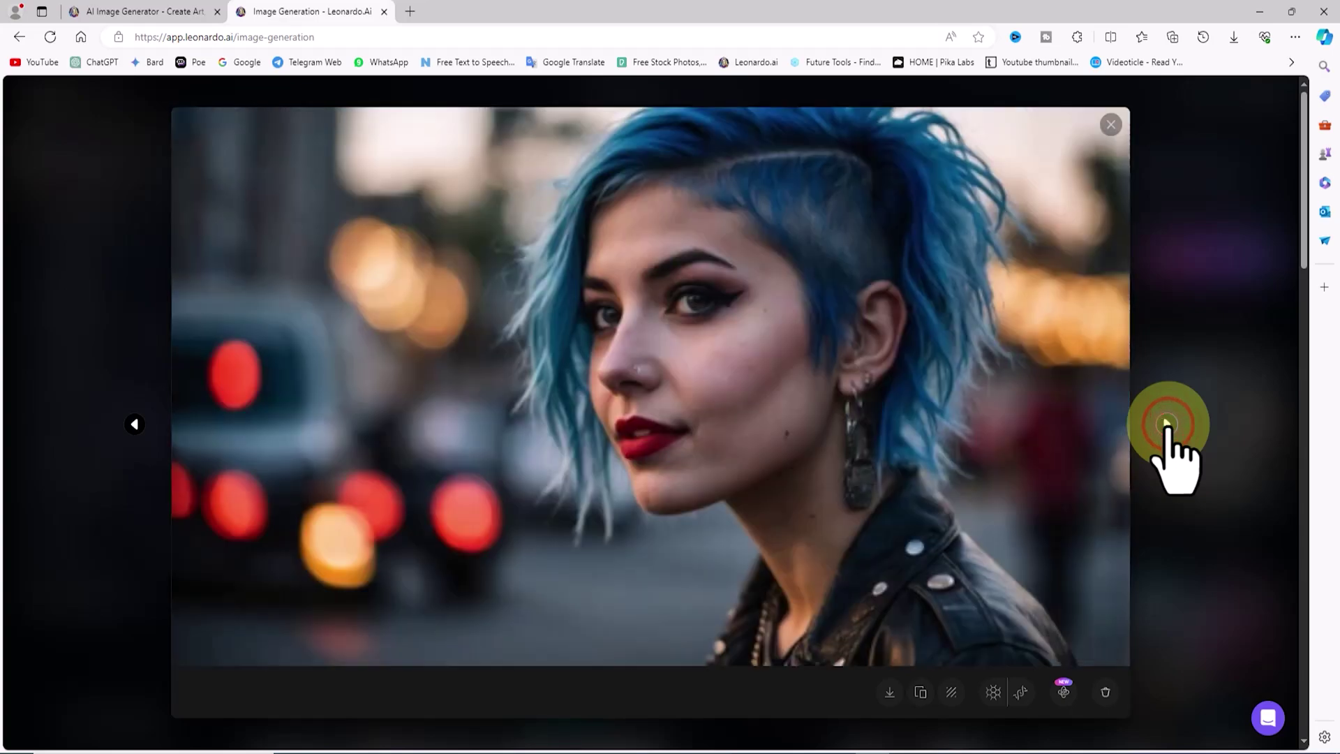
left_click(1168, 424)
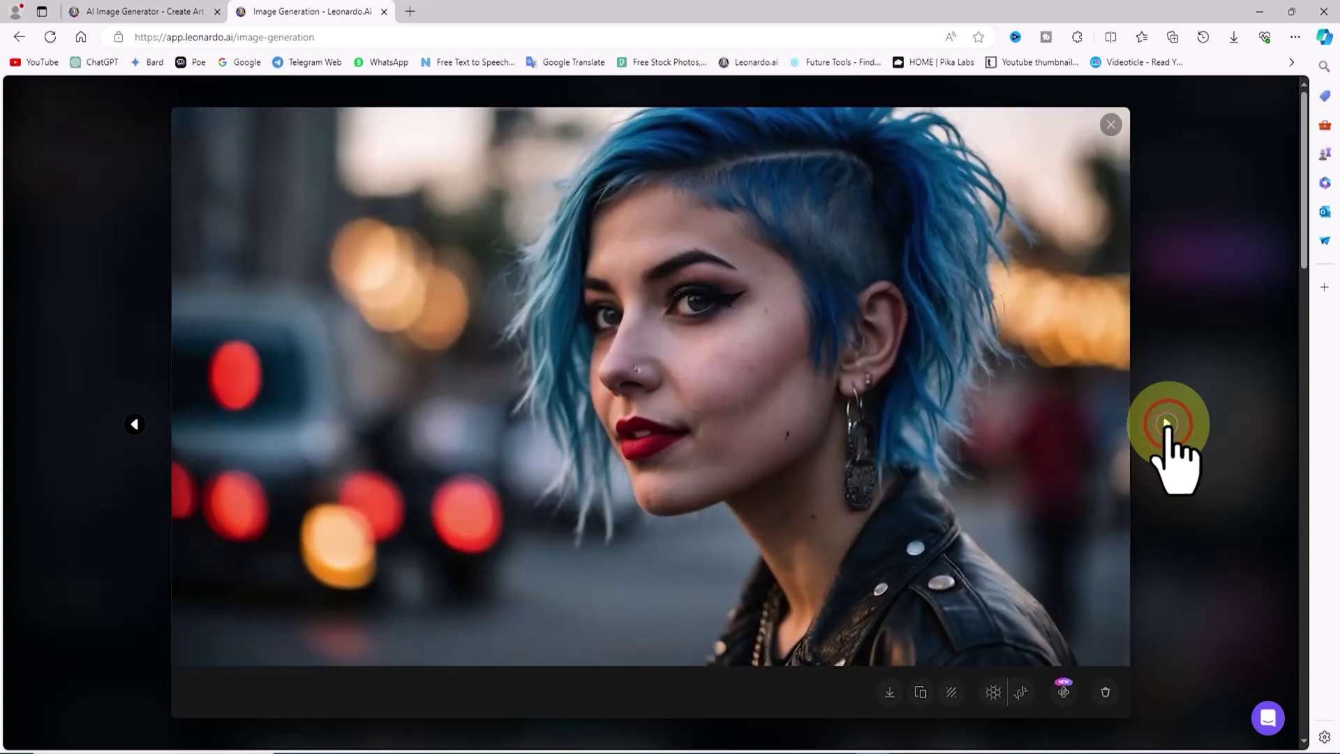
left_click(135, 423)
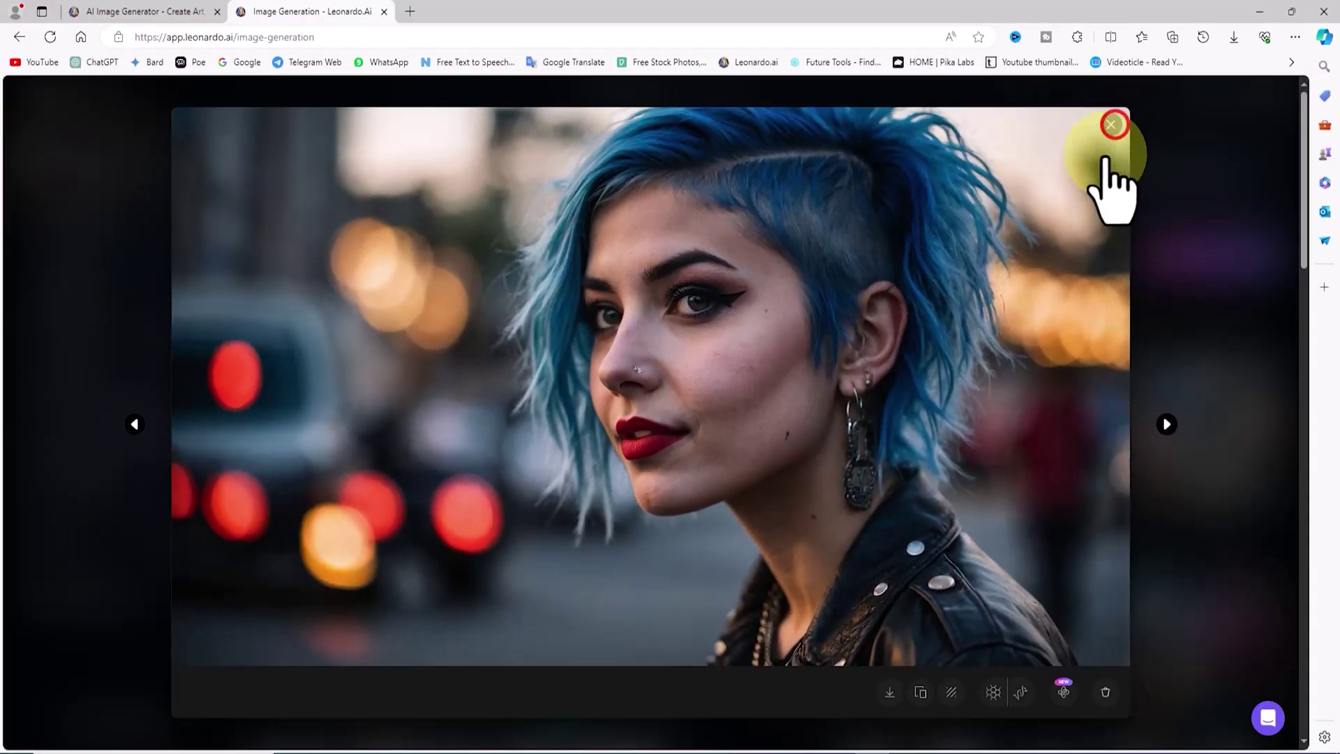
left_click(1285, 14)
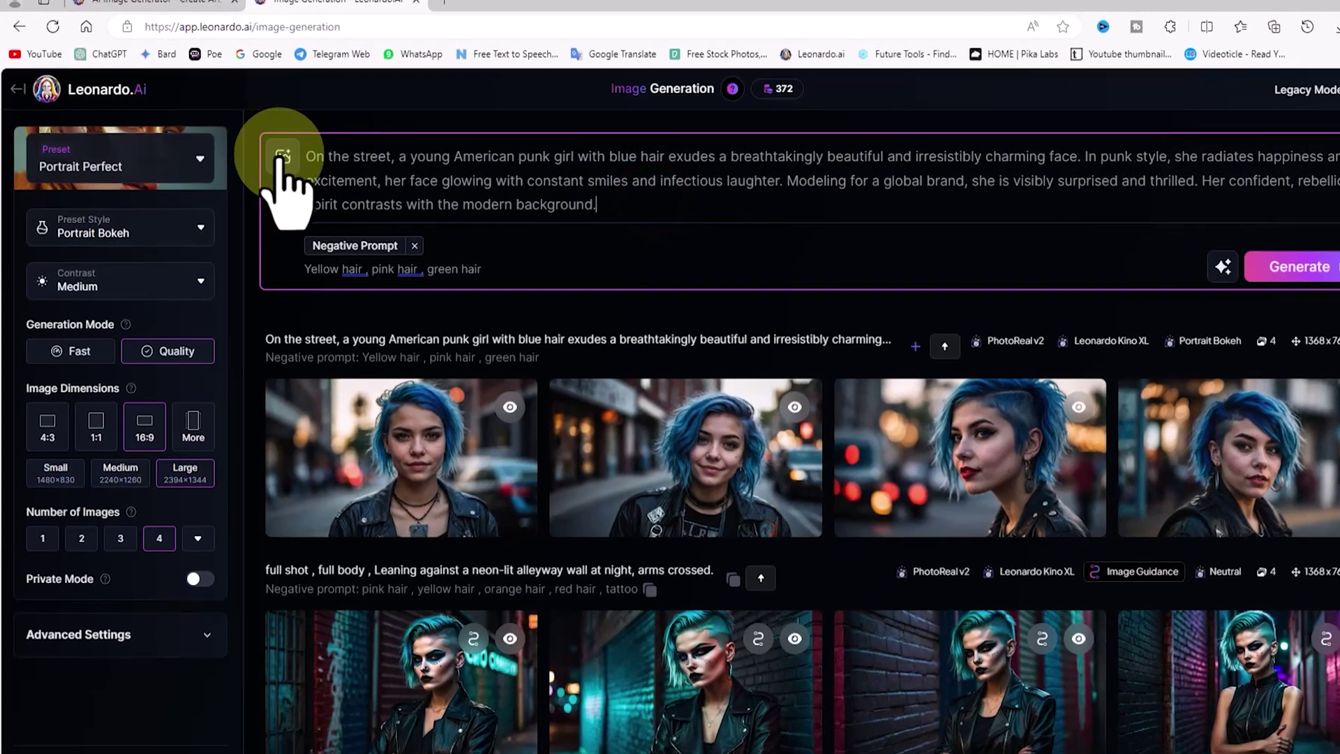
Attach the third street portrait from Your Generations as Character Reference with High strength.
left_click(262, 156)
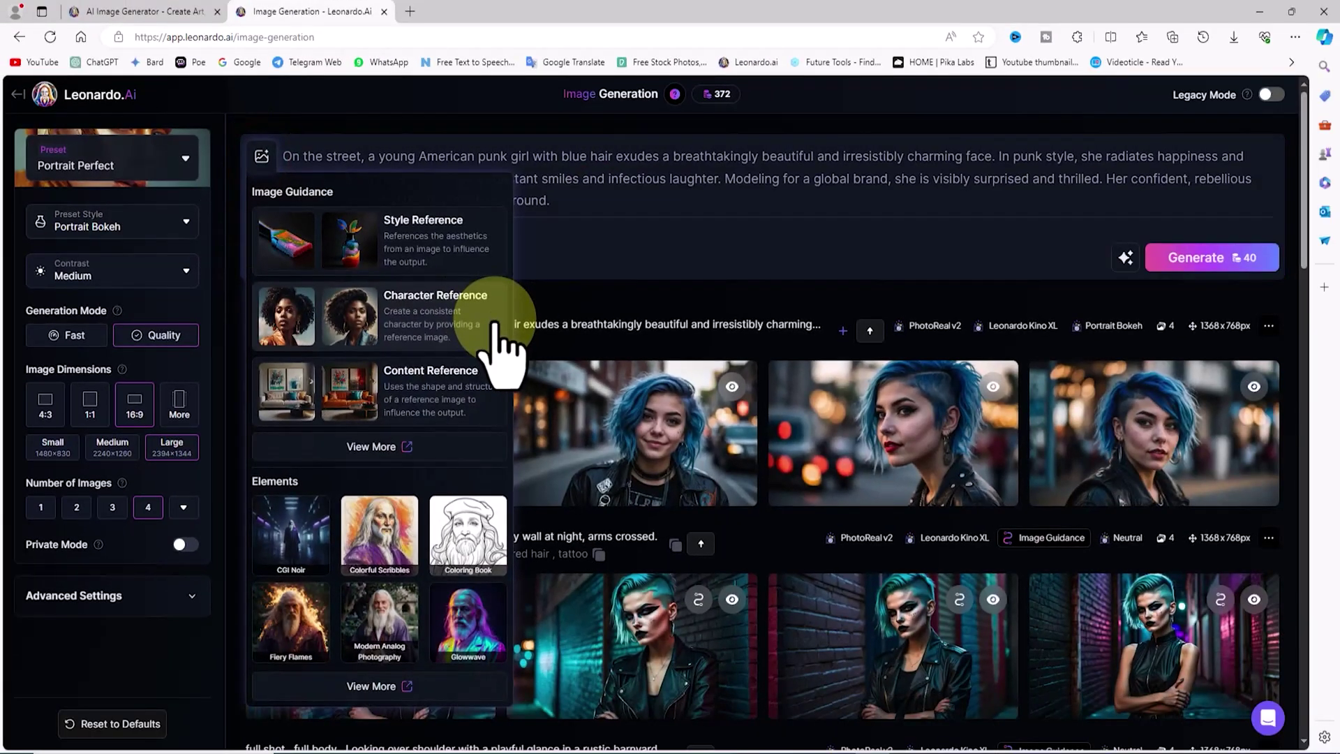
left_click(495, 323)
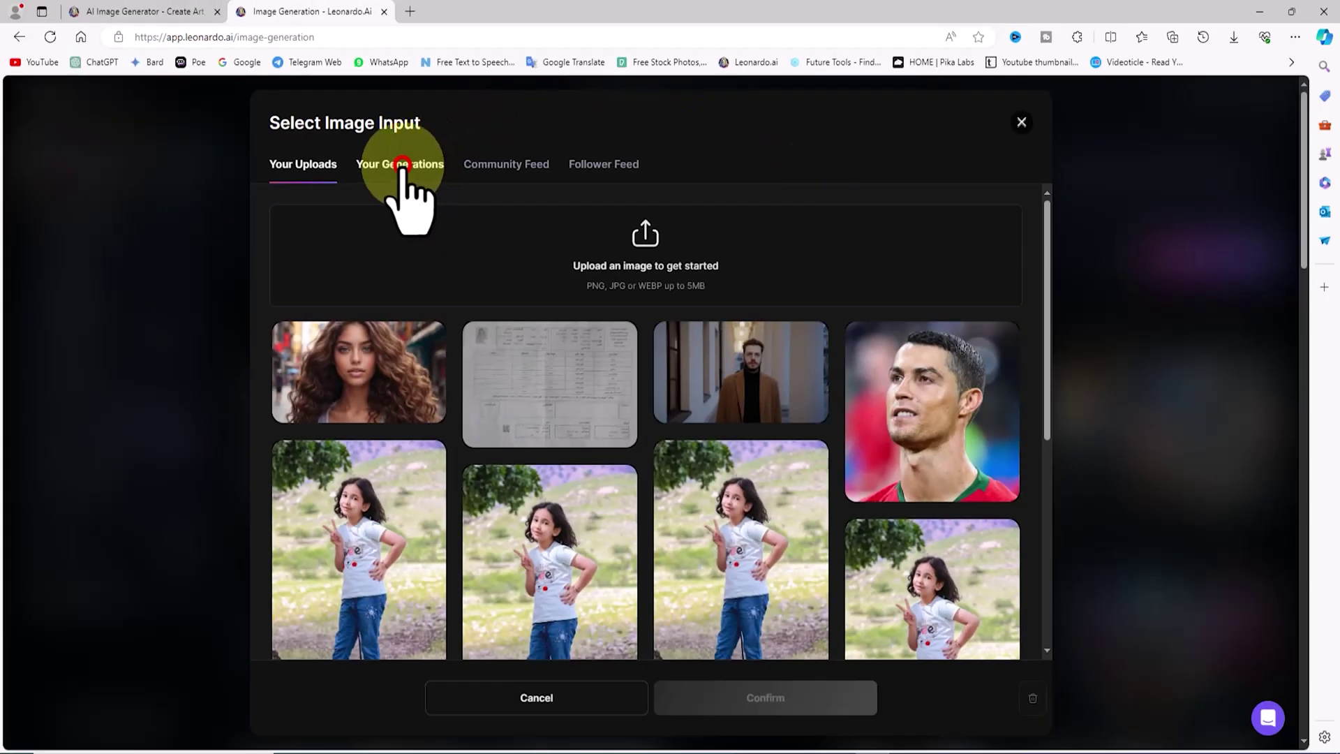
left_click(403, 165)
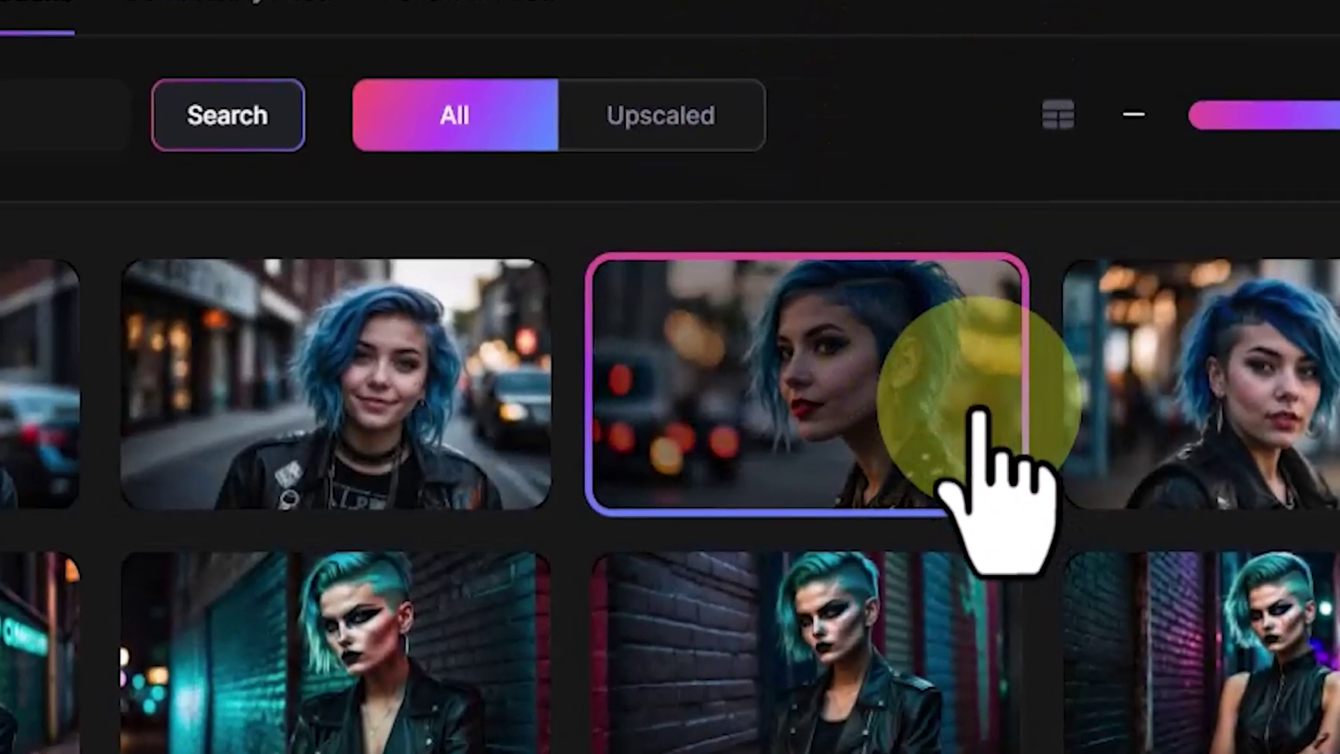
left_click(930, 366)
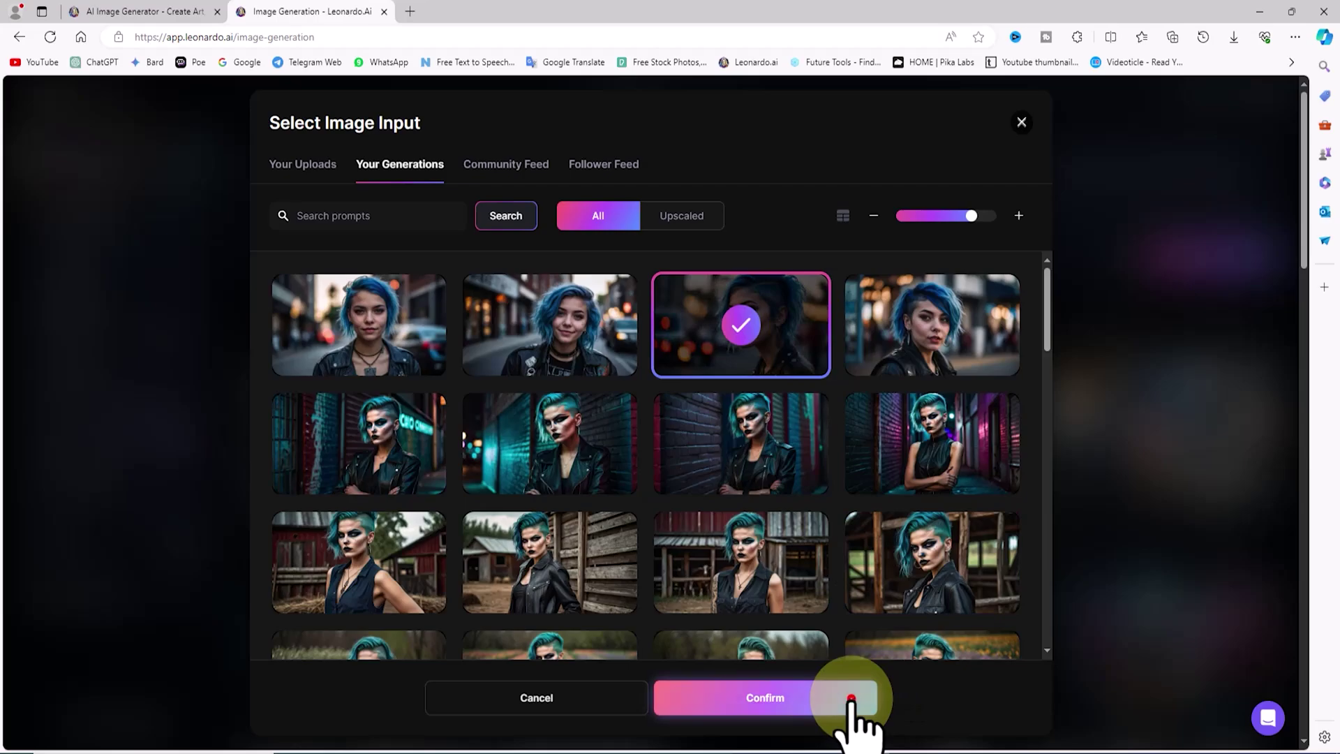
left_click(852, 698)
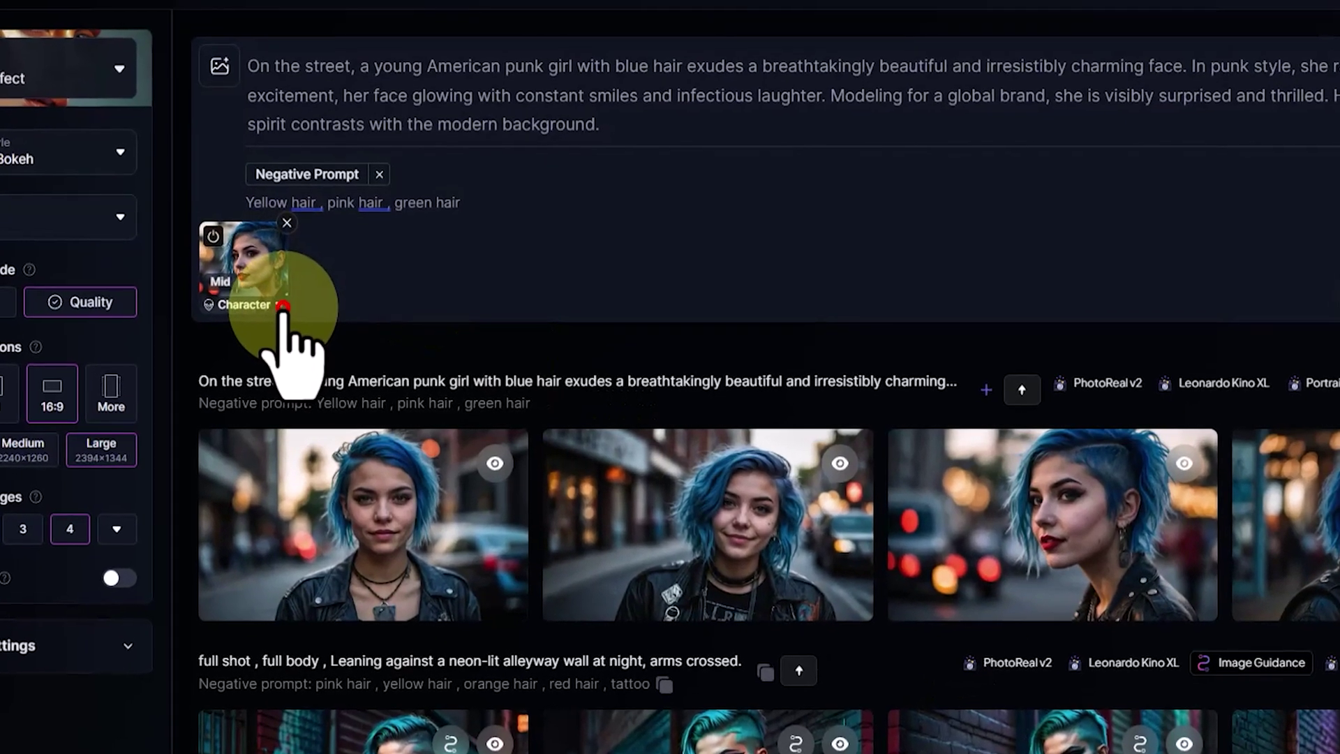
left_click(283, 312)
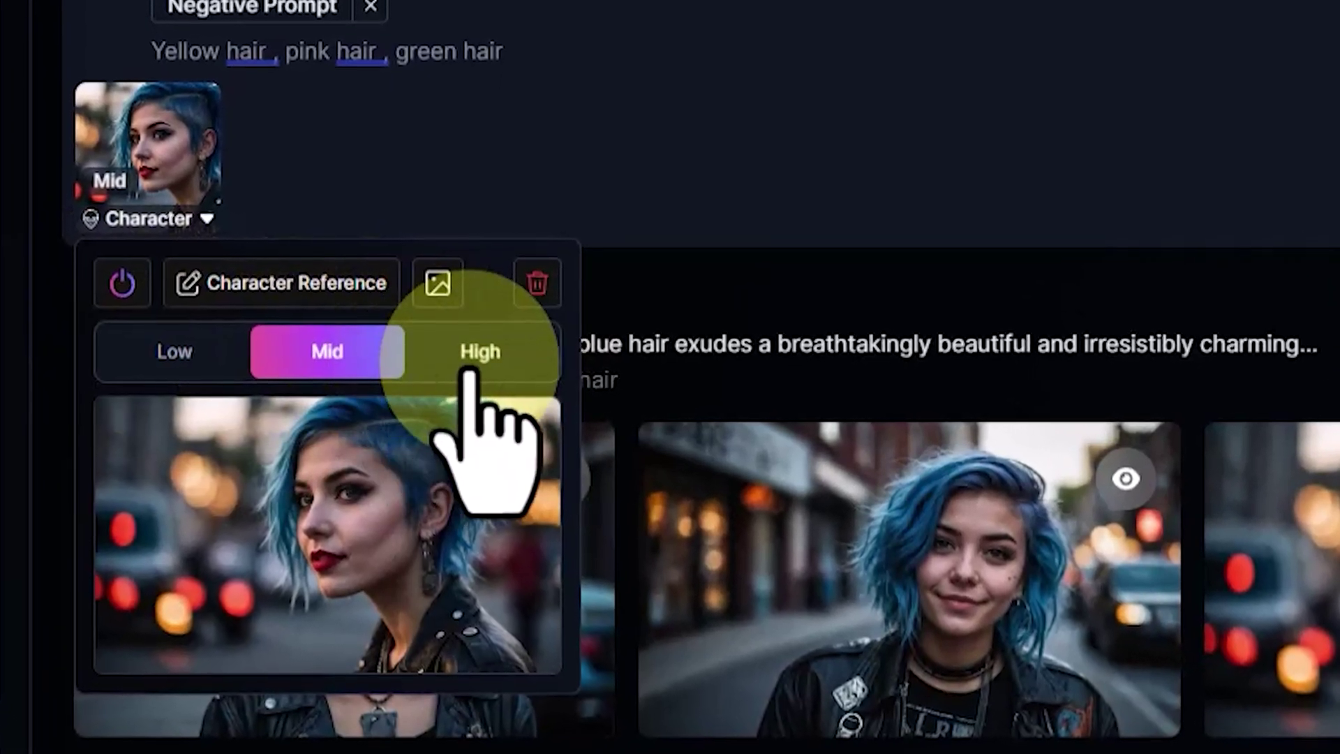
left_click(534, 349)
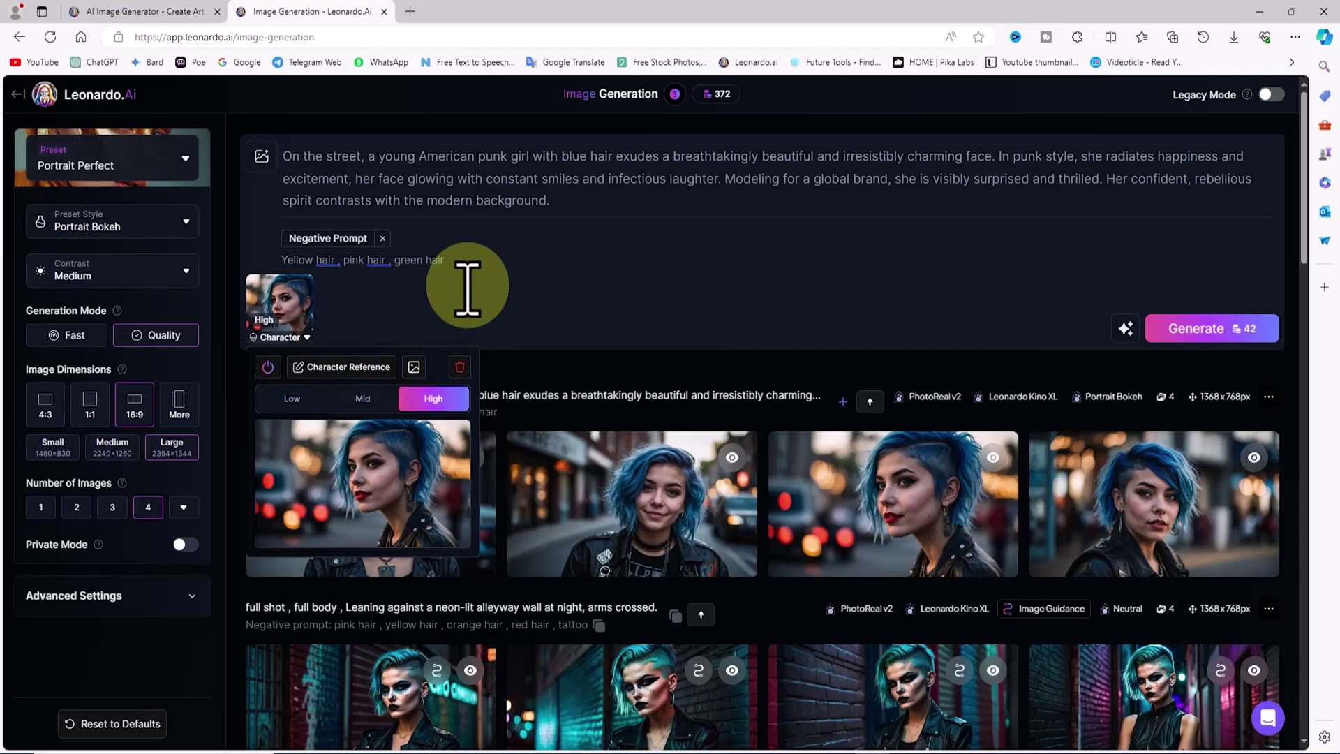
left_click(467, 286)
Replace the street prompt with the autumn forest prompt and generate four images.
left_click_drag(586, 203, 268, 150)
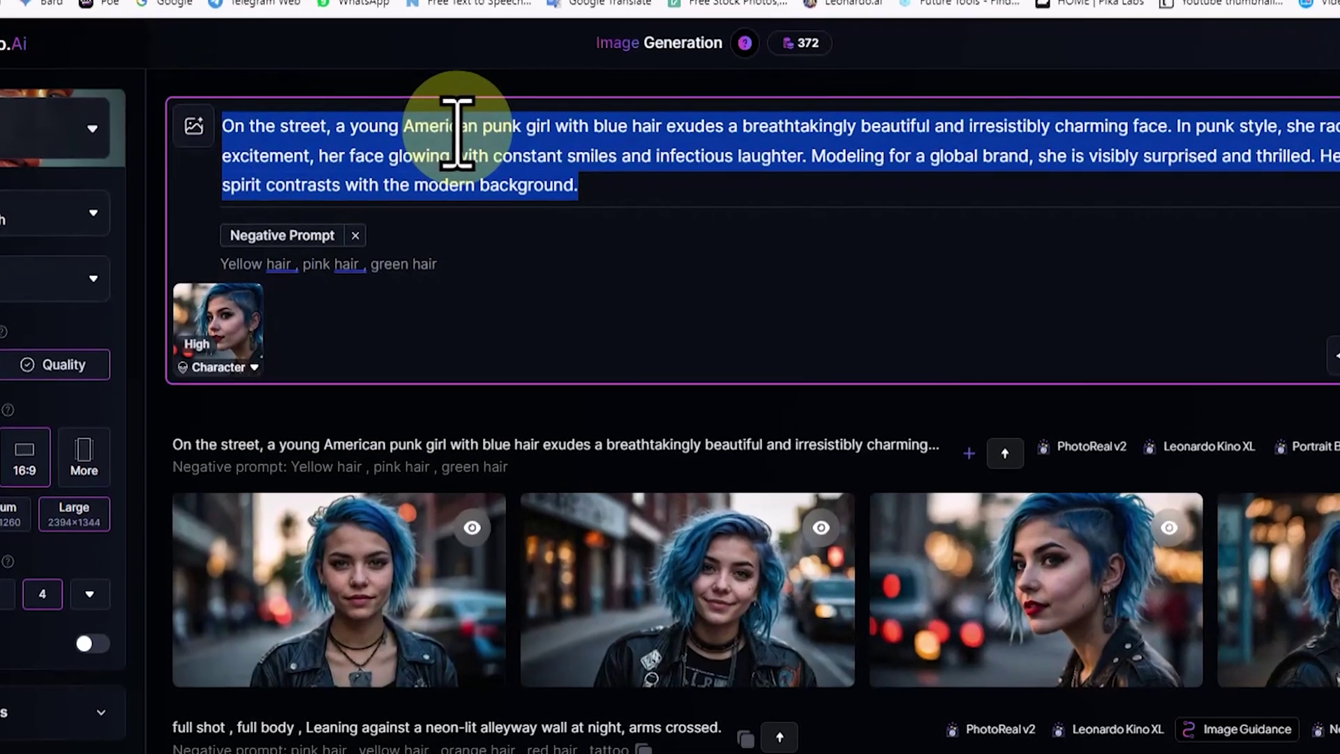
key("BackSpace")
right_click(371, 133)
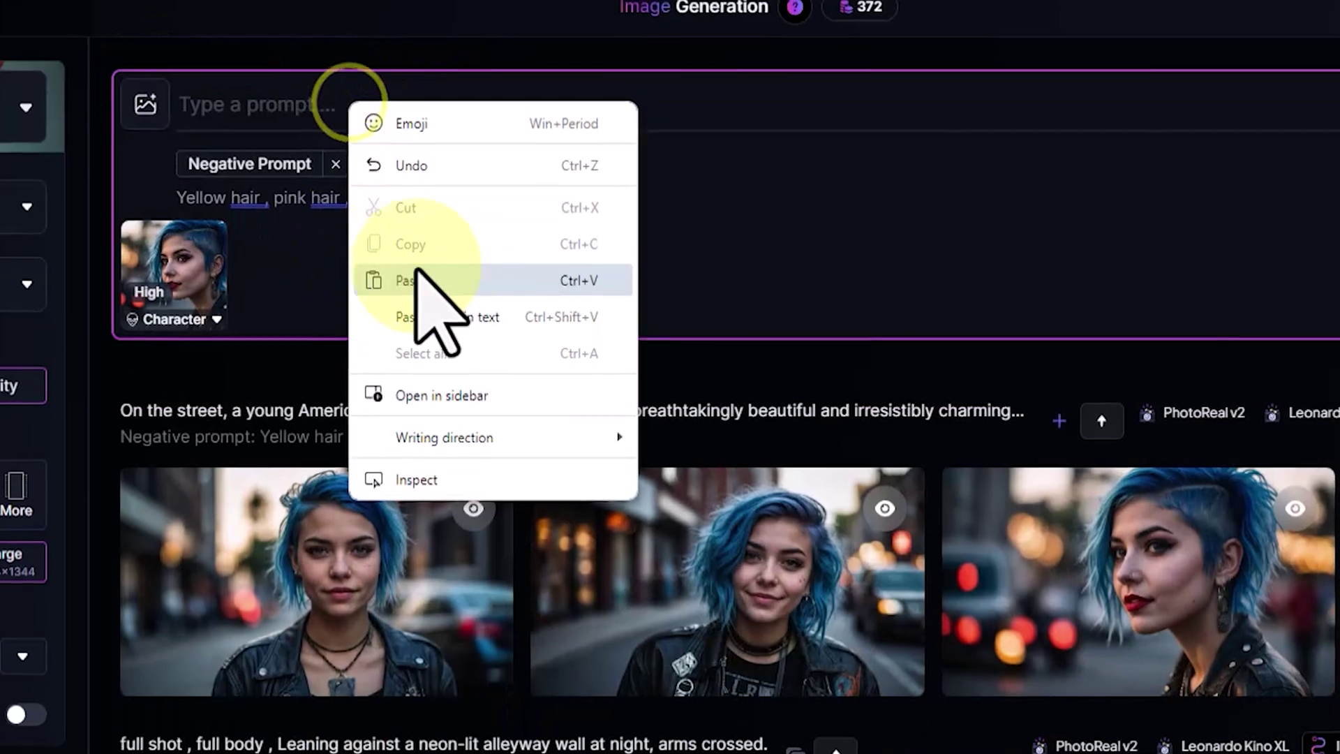
left_click(419, 279)
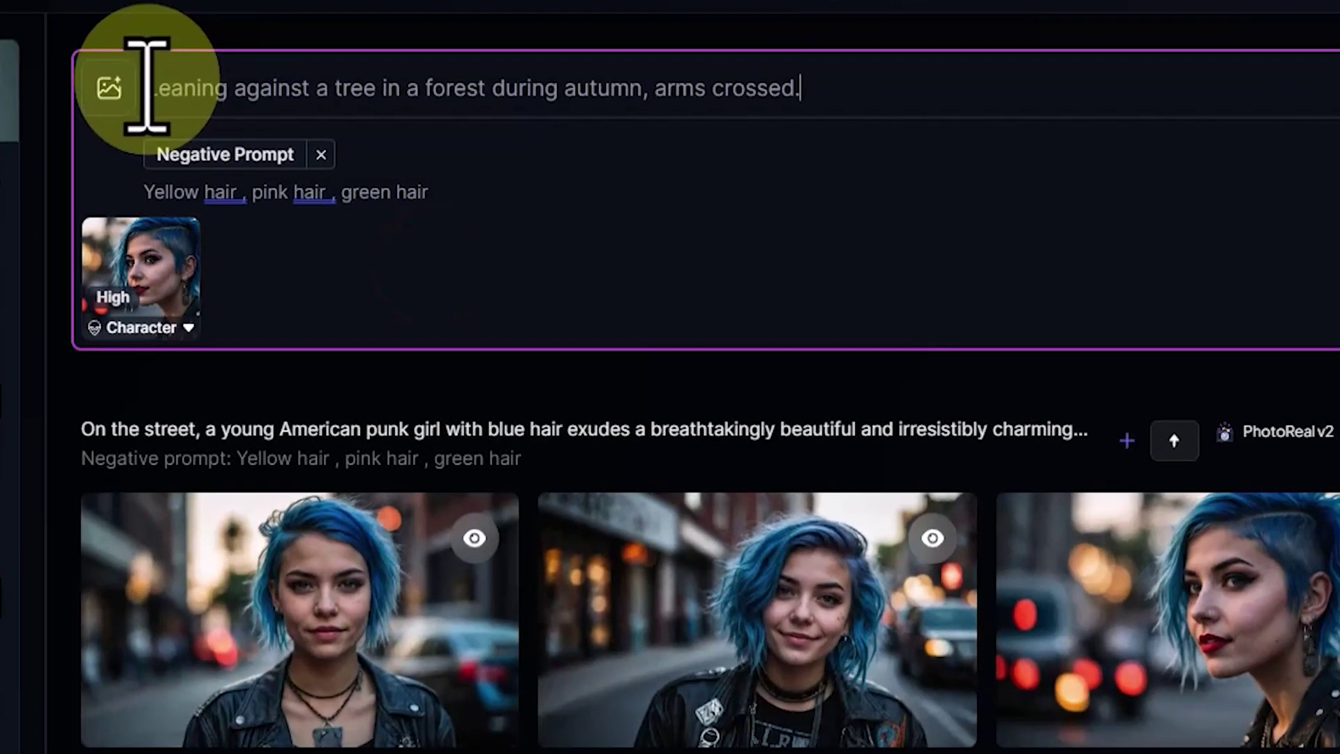
left_click_drag(150, 87, 744, 93)
left_click(744, 93)
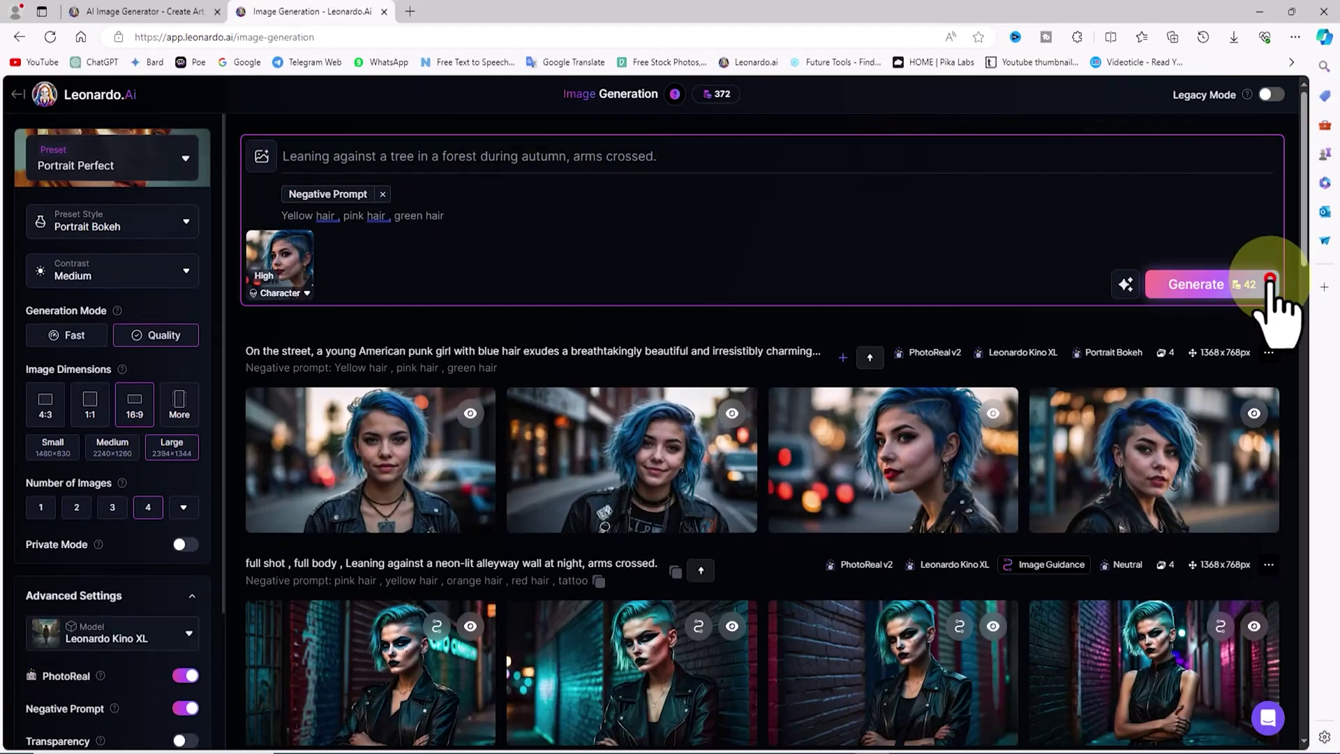
left_click(1269, 280)
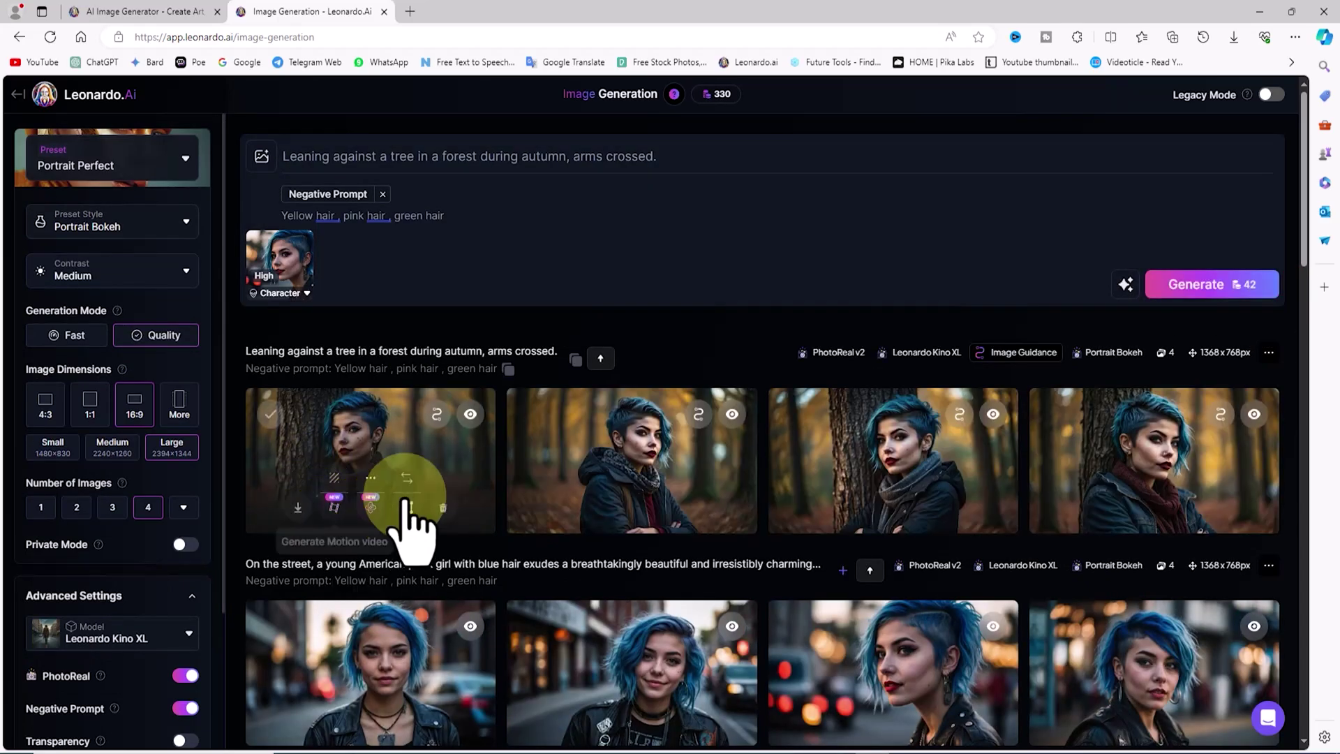
Preview earlier portraits, then open the third autumn forest portrait and download it as JPG.
left_click(417, 452)
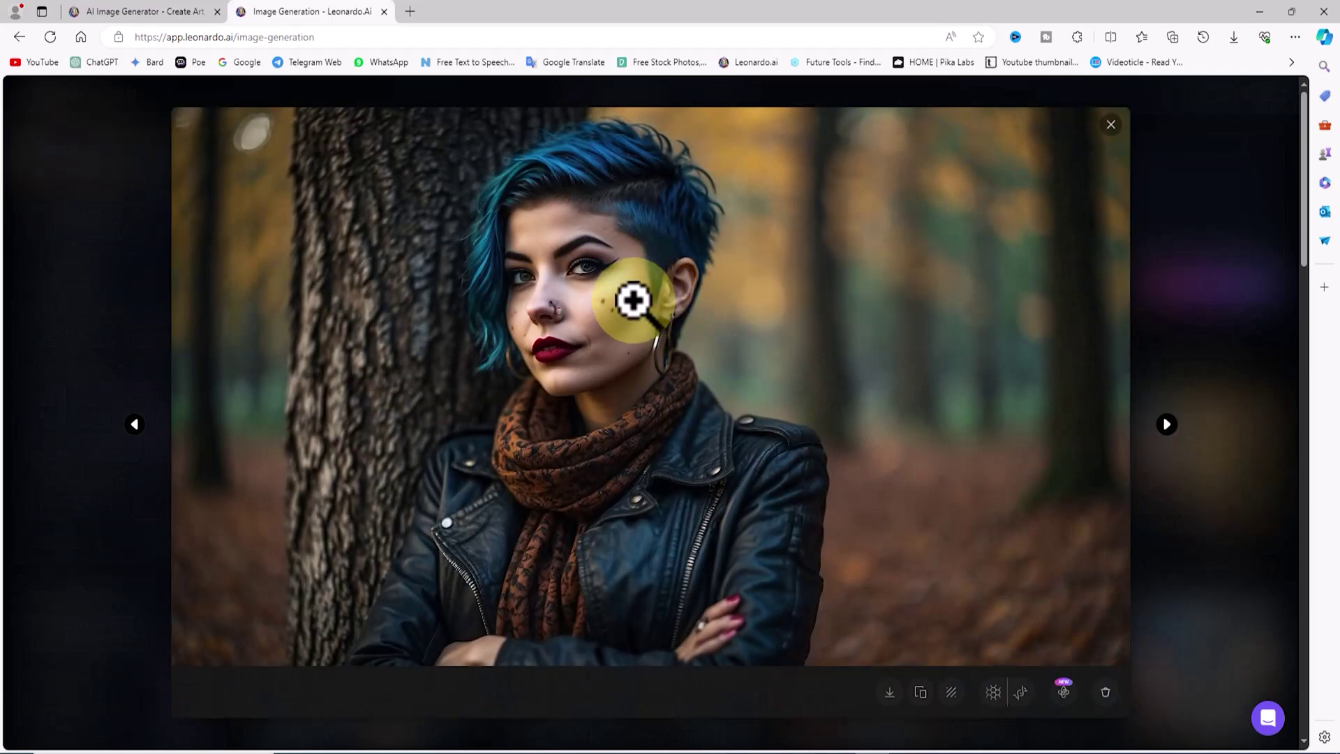
left_click(1111, 125)
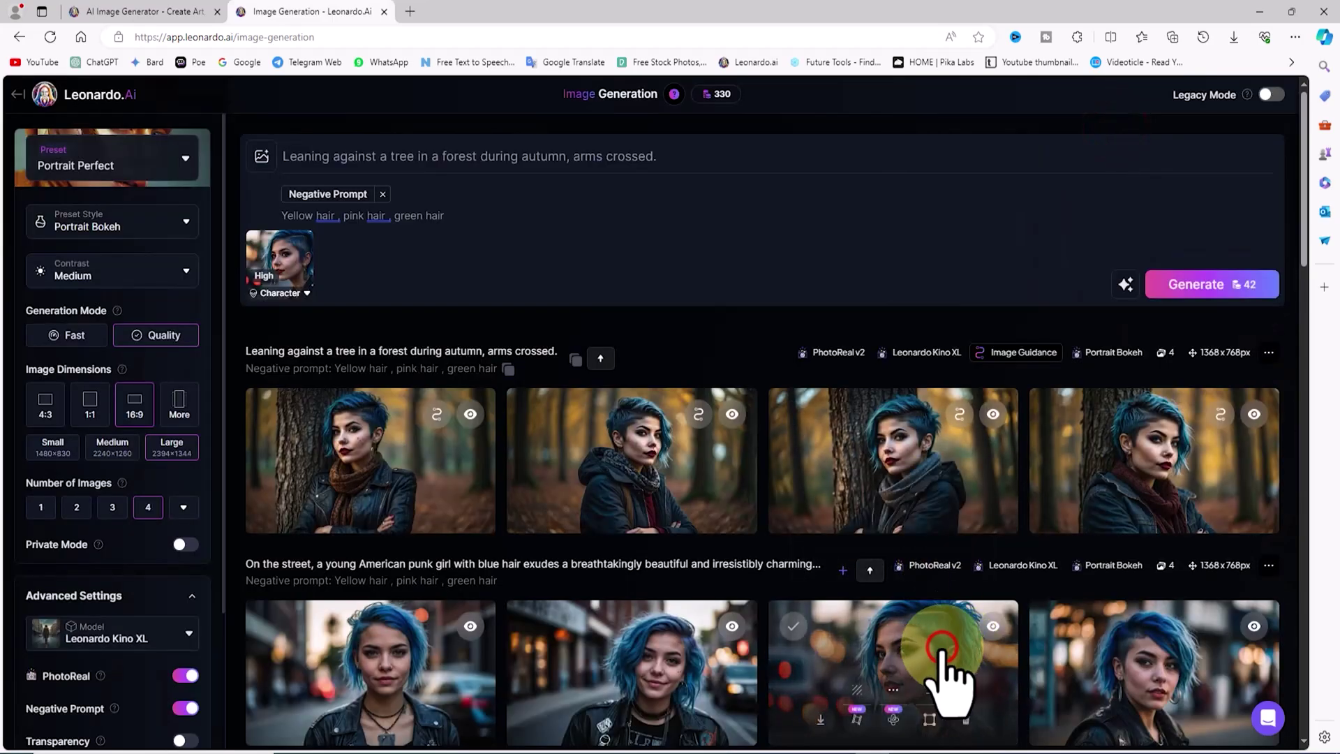
left_click(942, 648)
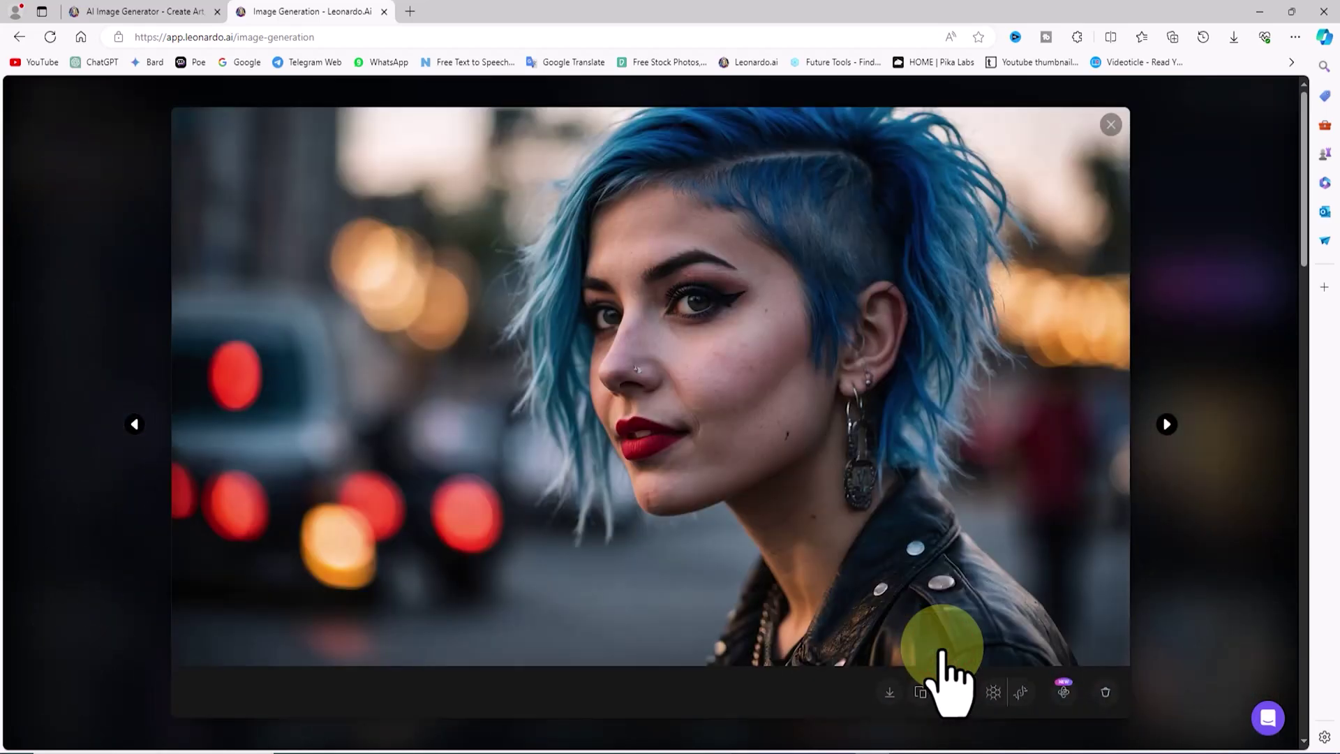
left_click(1109, 123)
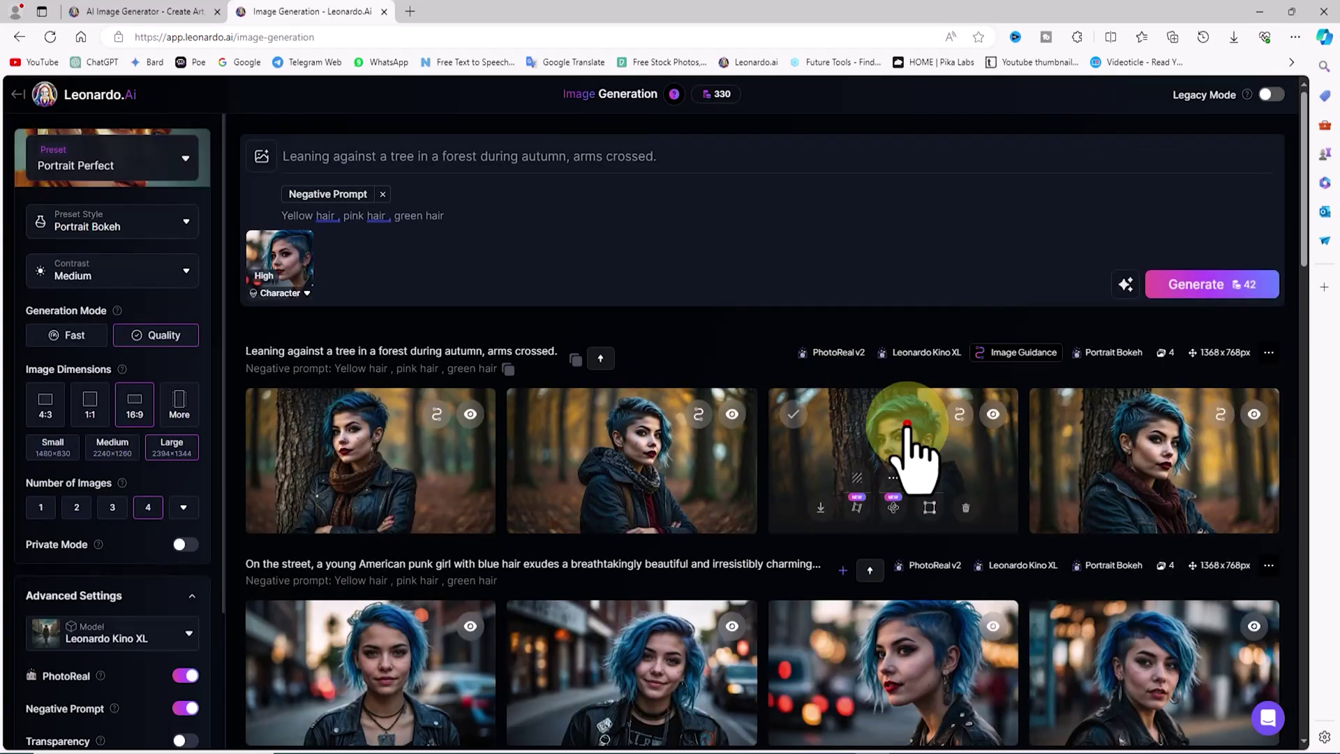
left_click(907, 427)
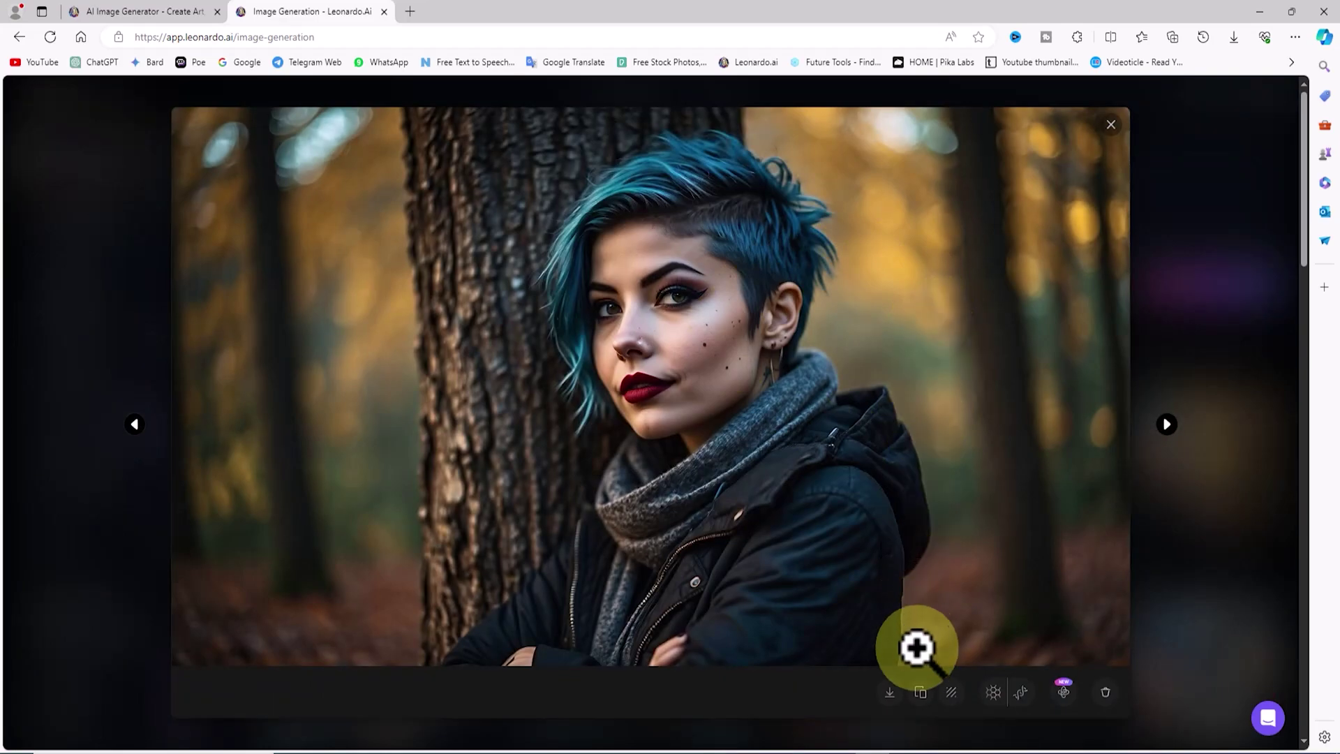
left_click(891, 693)
left_click(1135, 83)
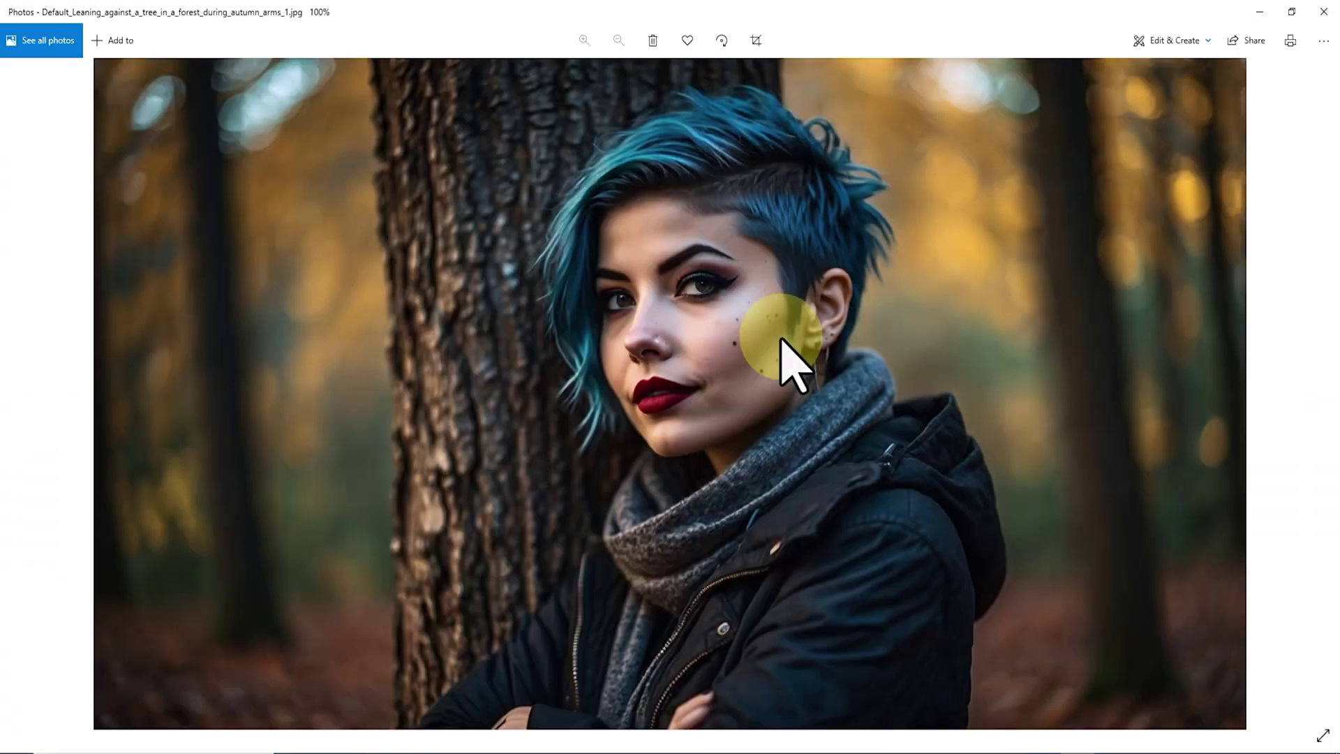
double_click(719, 311)
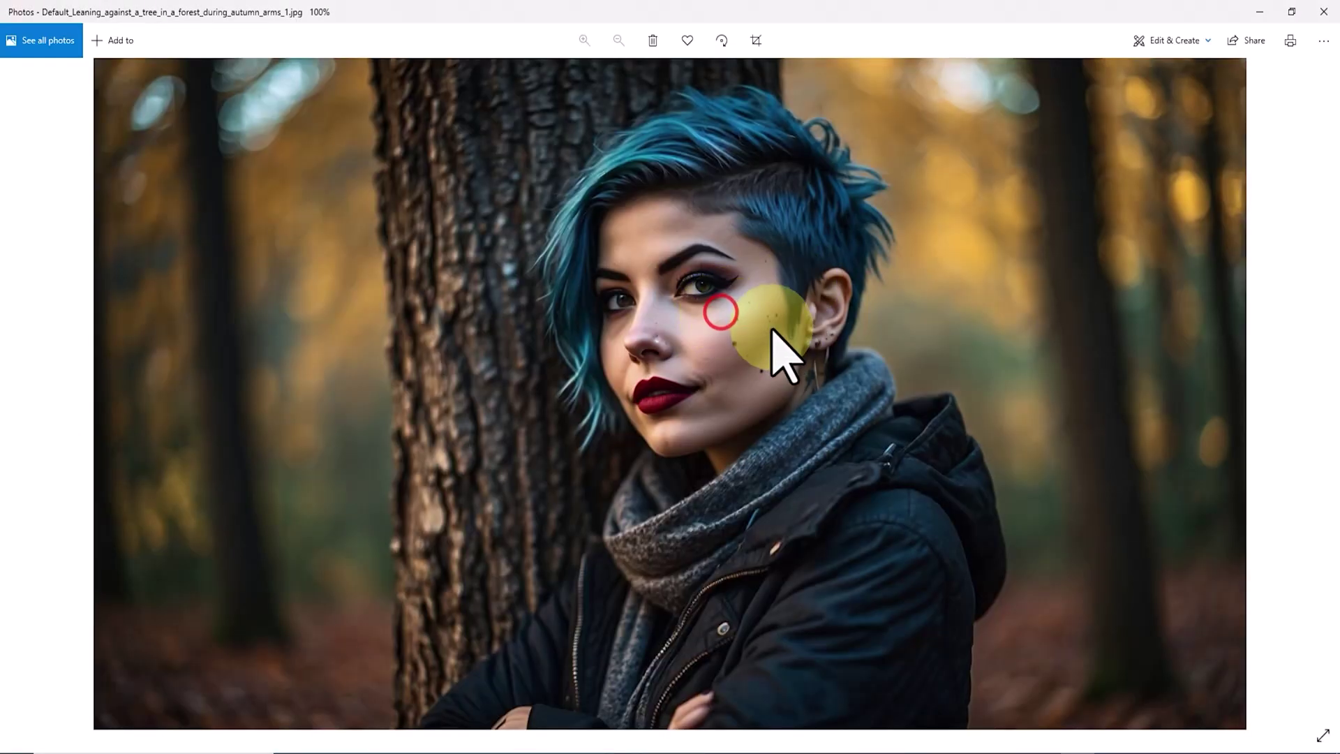
double_click(796, 328)
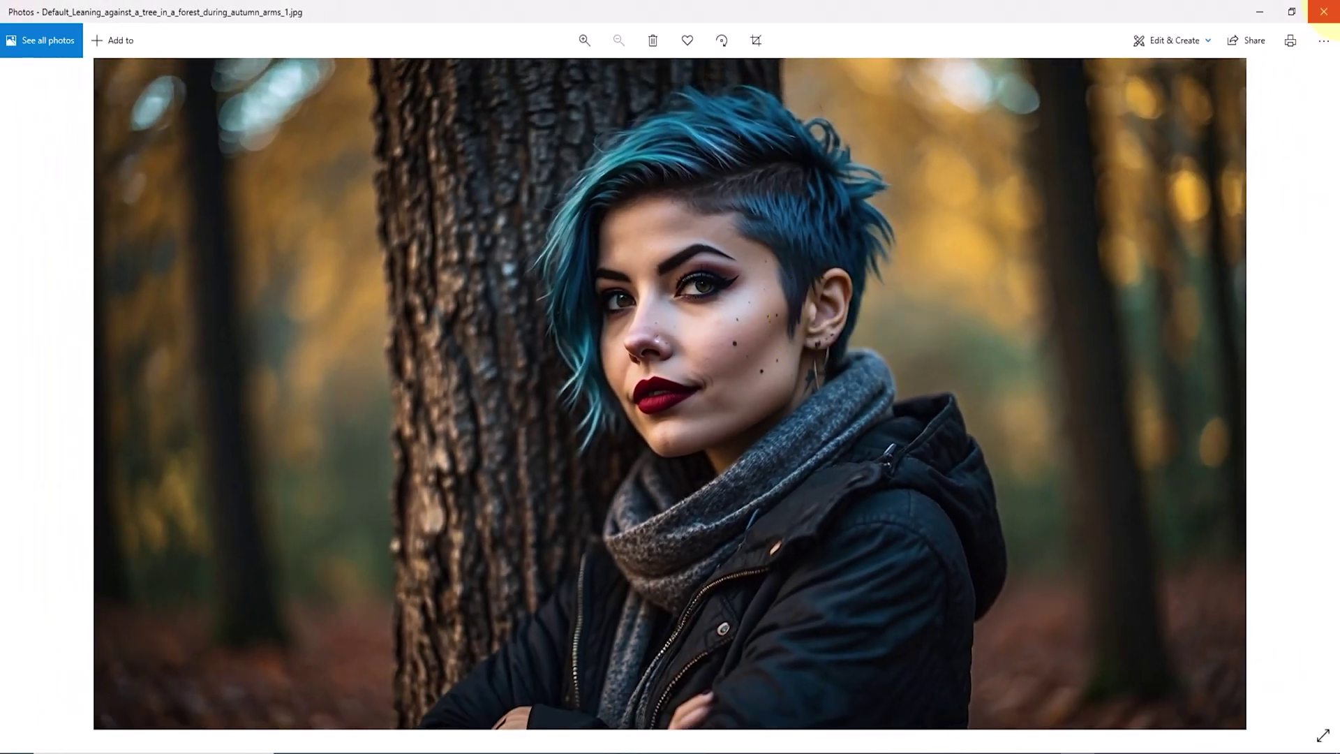
left_click(1326, 14)
Close the downloads list and enlarged forest portrait, briefly re-viewing the third street portrait.
left_click(1271, 171)
left_click(1111, 124)
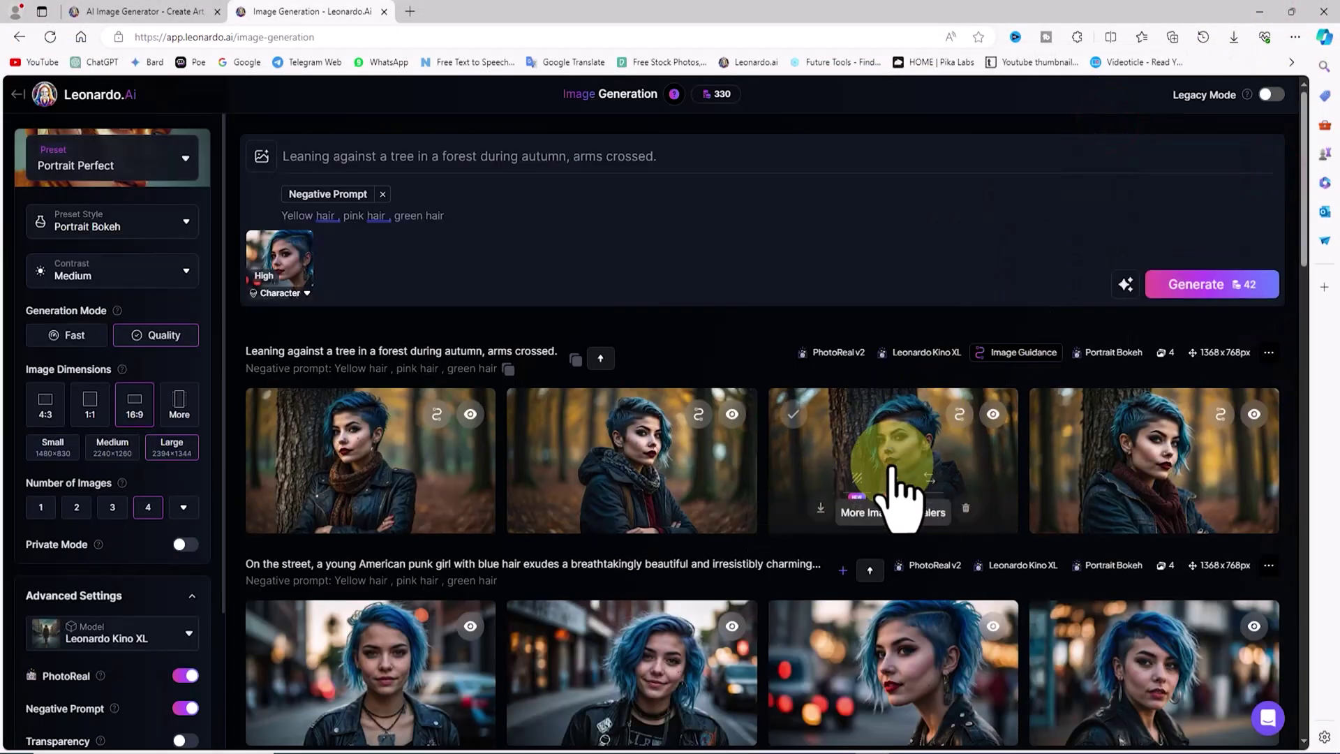
left_click(920, 631)
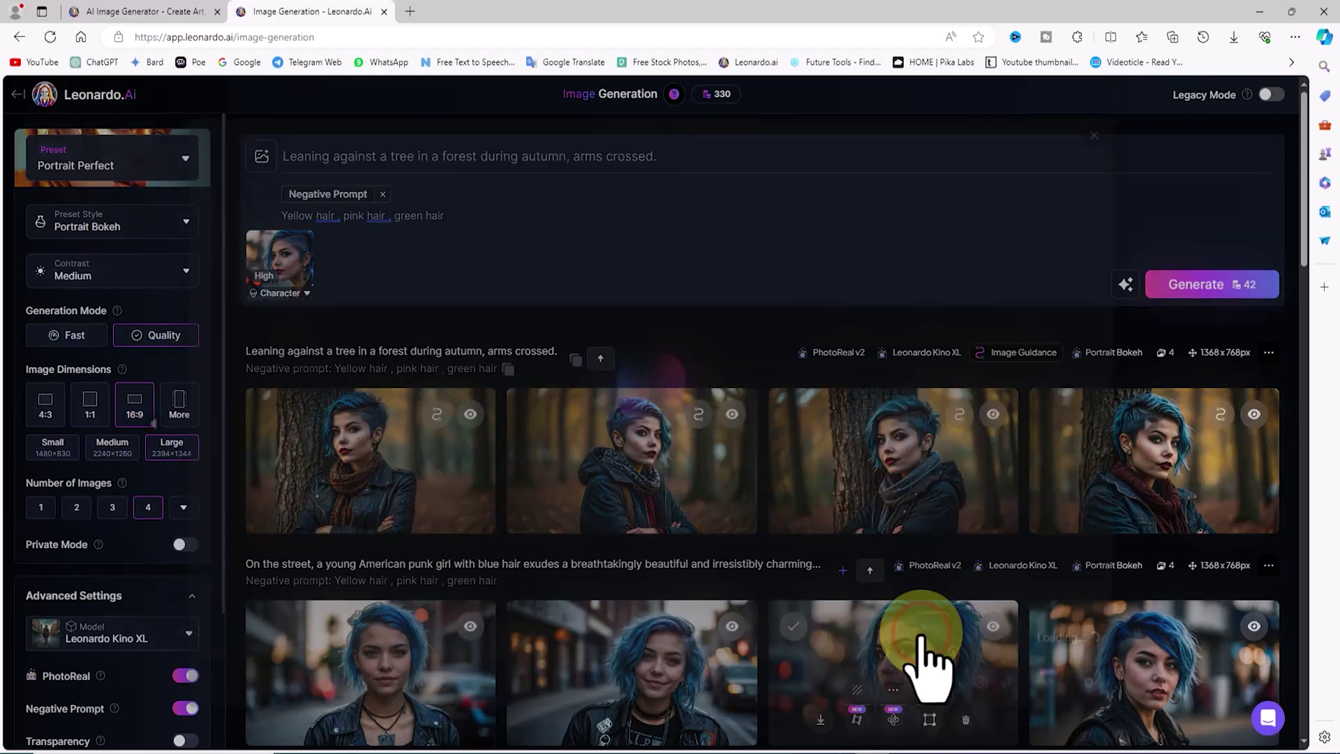
left_click(1110, 124)
Replace the prompt with 'Walking briskly on a rooftop overlooking a city skyline, head turned back' and generate.
triple_click(716, 155)
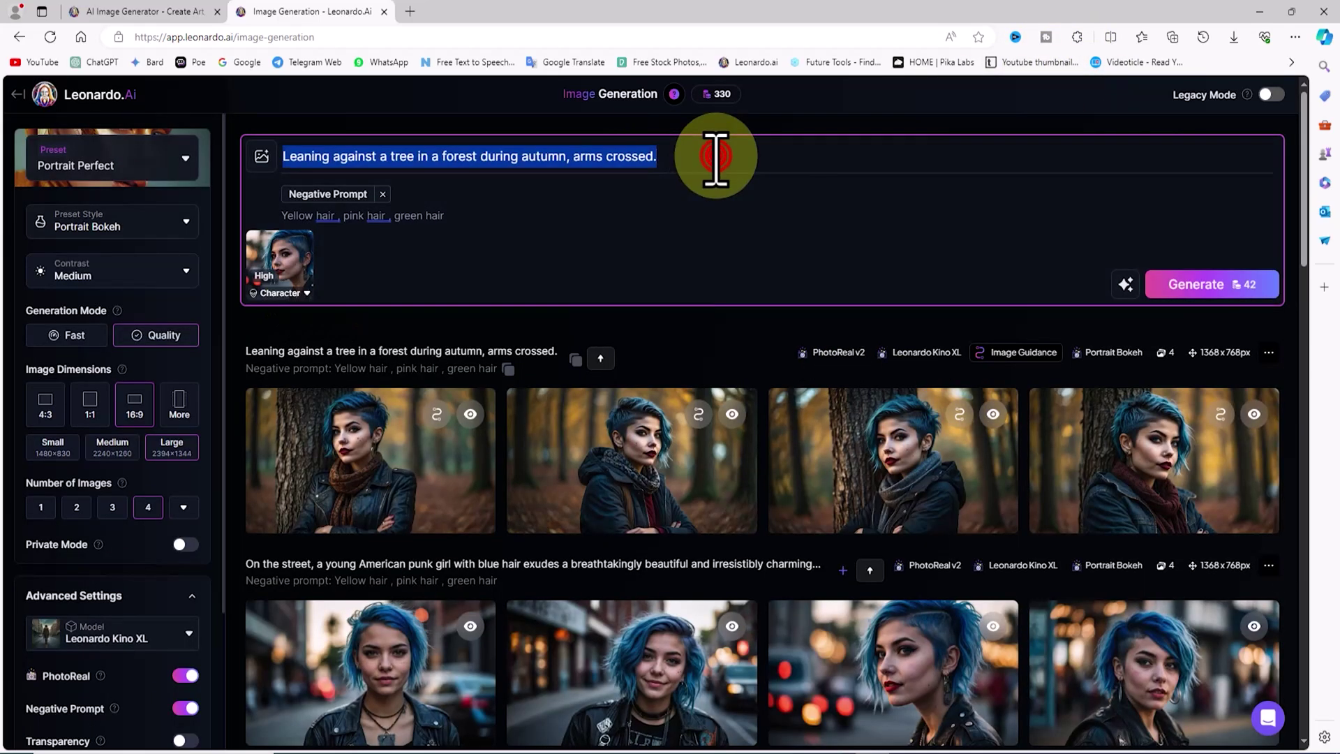
key("BackSpace")
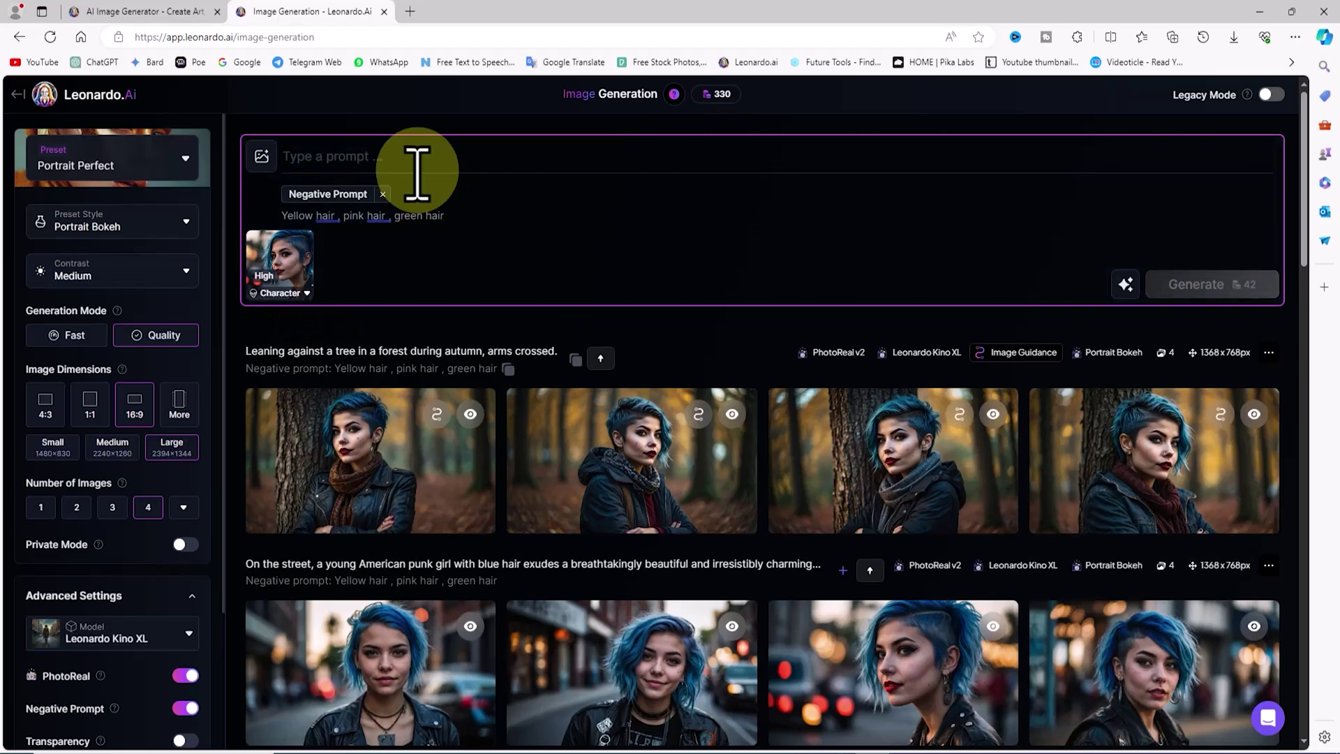
right_click(344, 157)
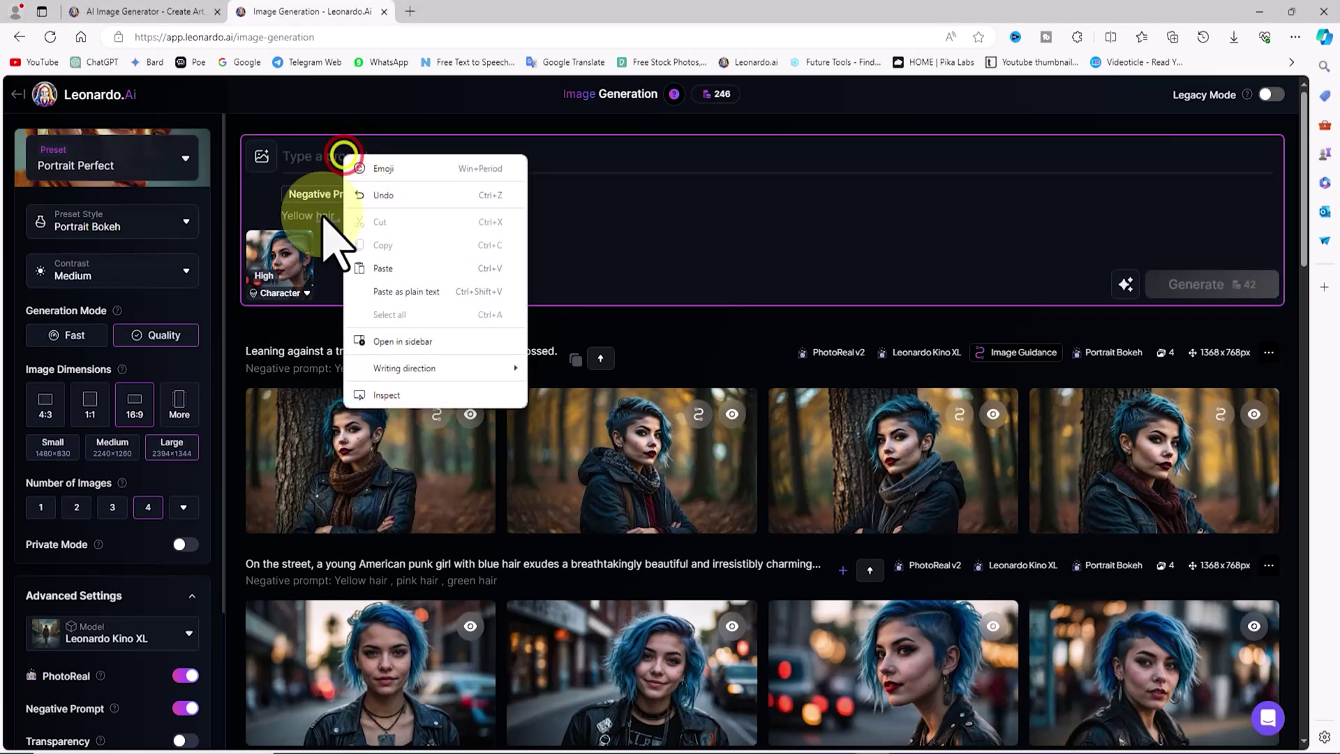
left_click(395, 270)
left_click(1268, 292)
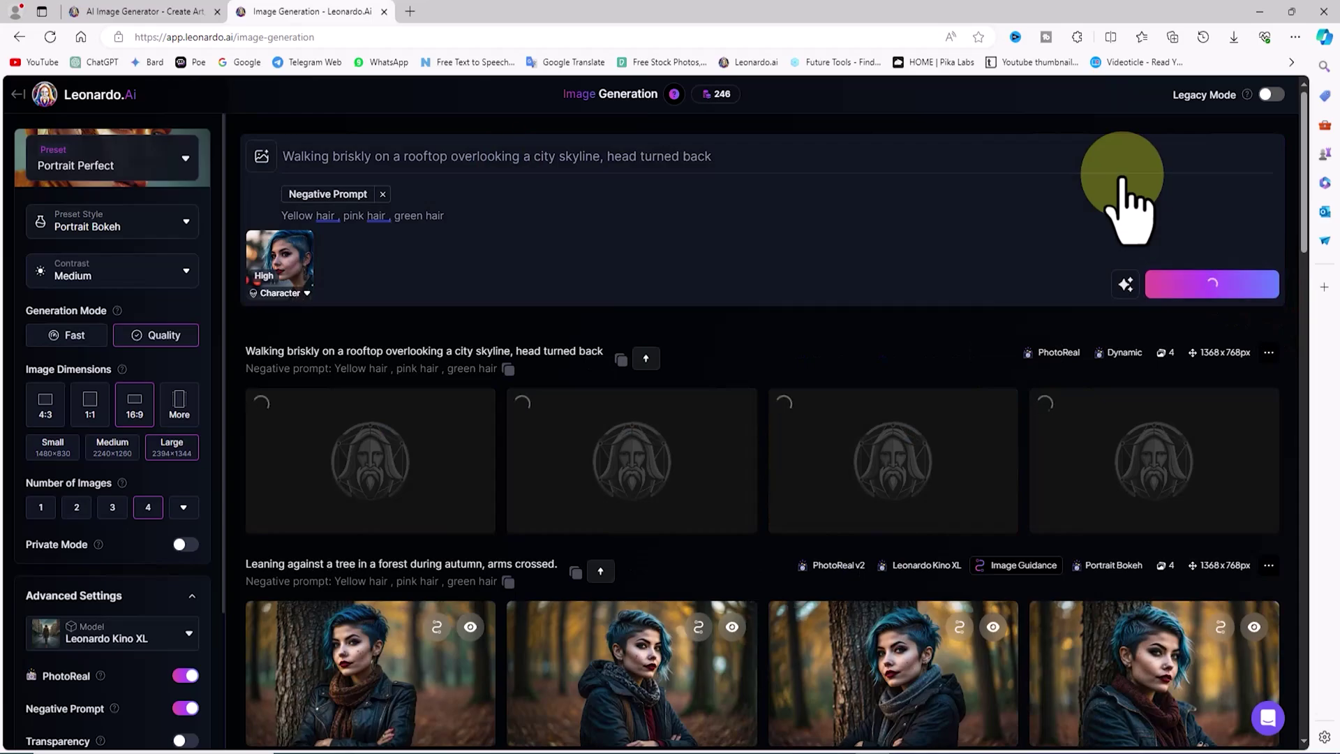
Download the third rooftop portrait, view it in Photos, then close Photos.
left_click(660, 455)
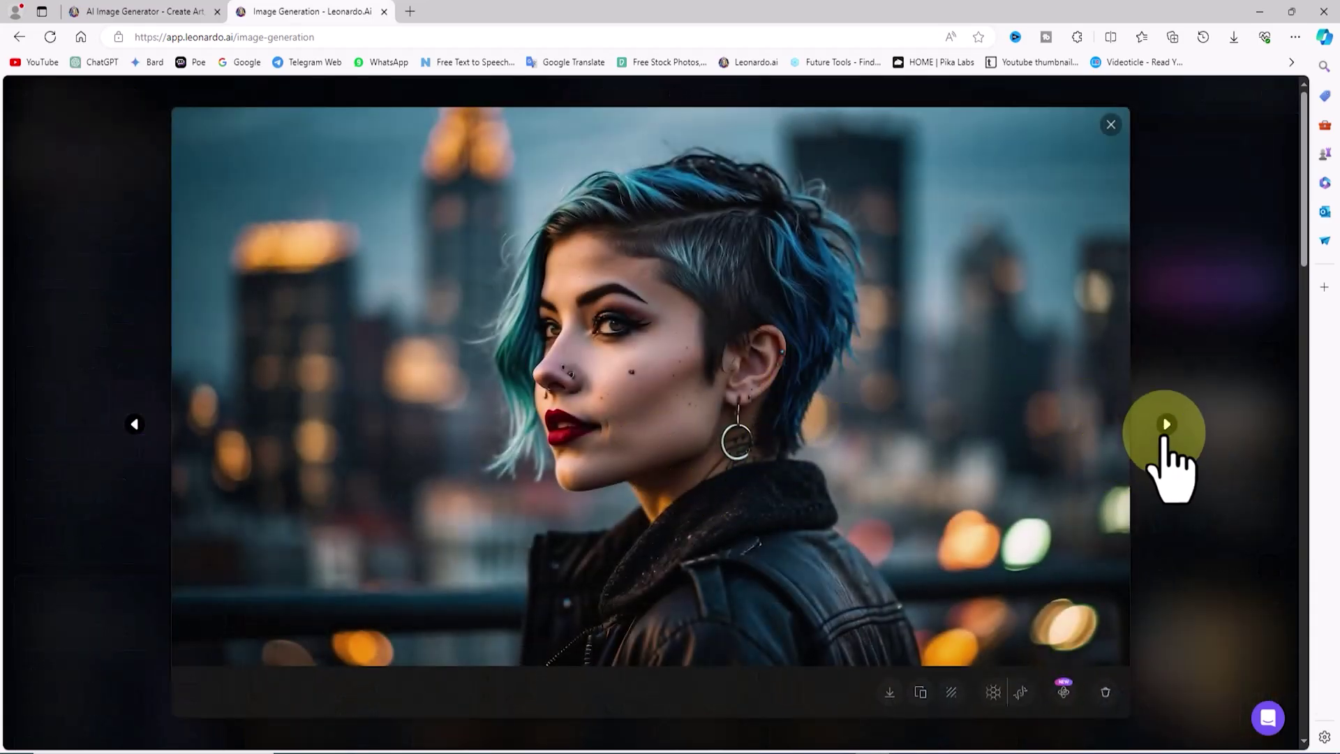
left_click(1167, 424)
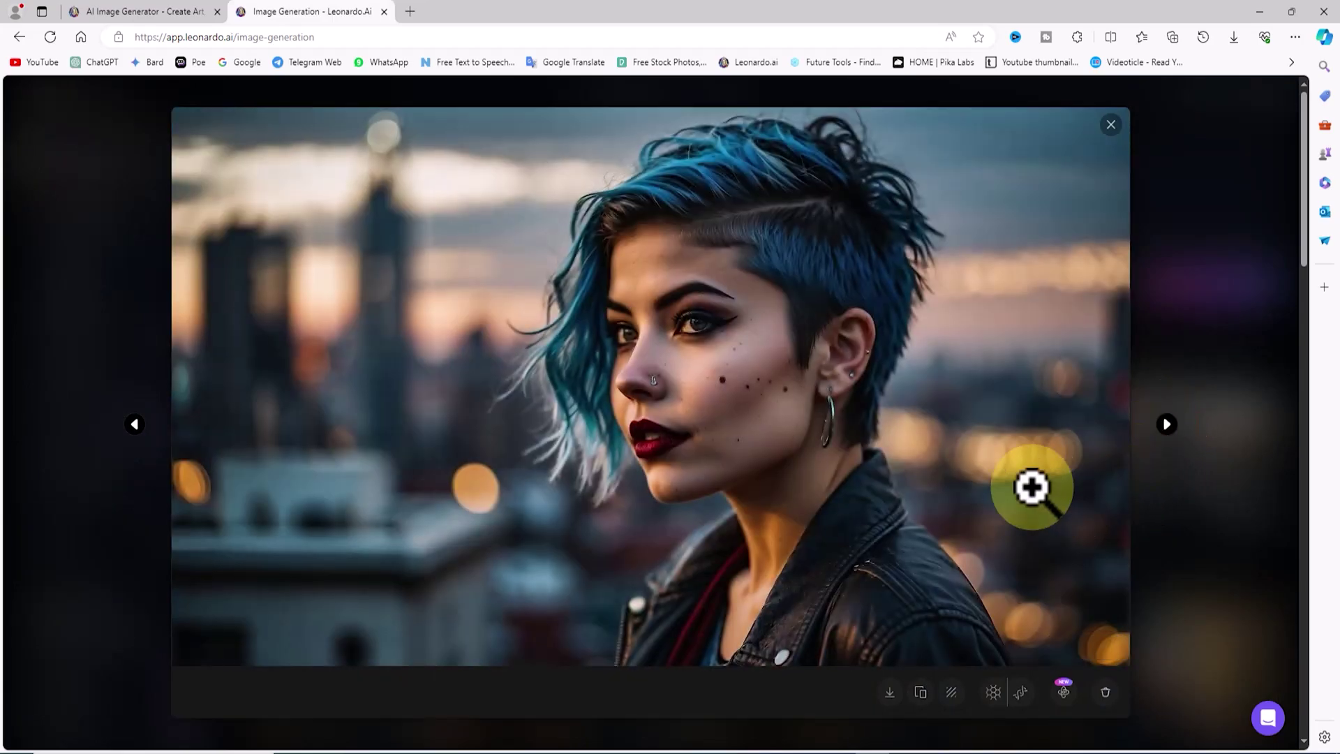
left_click(889, 692)
left_click(1138, 97)
scroll(859, 391, "up", 2)
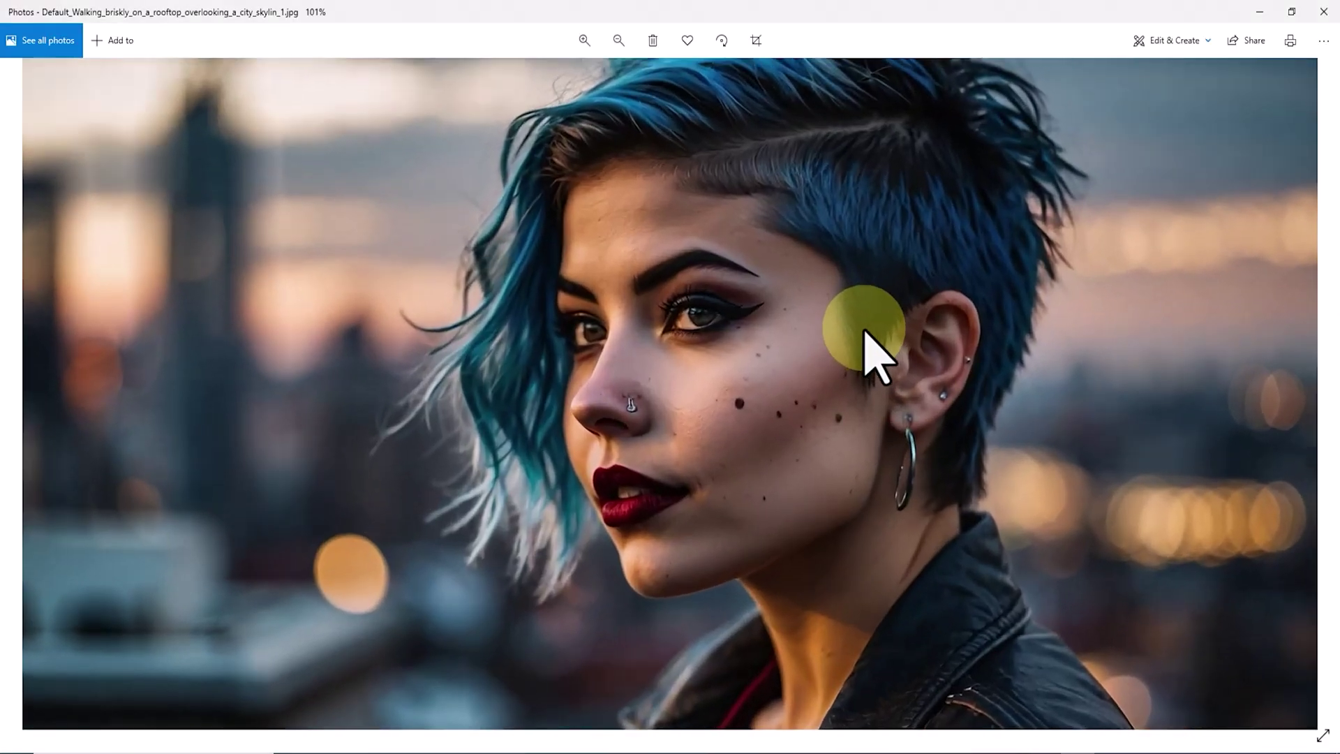
scroll(898, 374, "down", 2)
left_click(1325, 12)
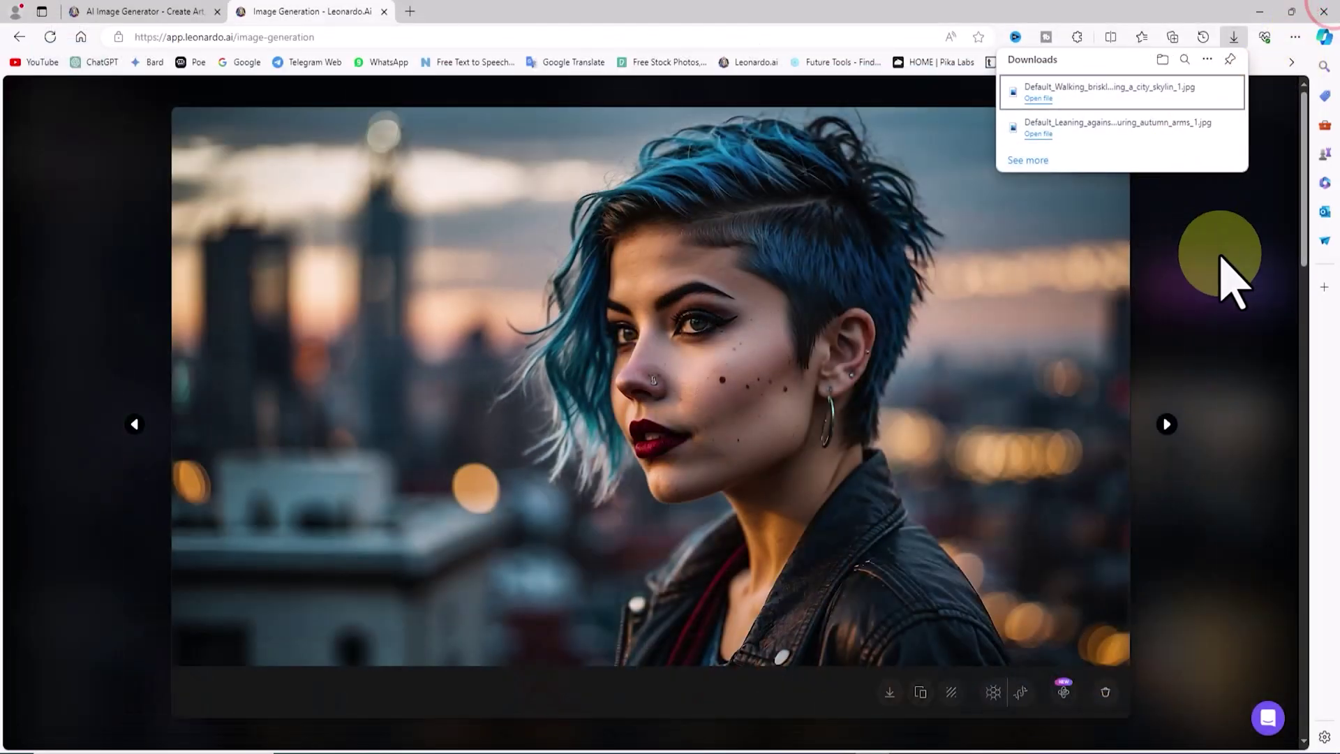
Dismiss the downloads list and rooftop preview, then inspect the third street portrait up close.
left_click(1221, 262)
left_click(1115, 120)
scroll(1015, 474, "down", 2)
scroll(1010, 452, "down", 3)
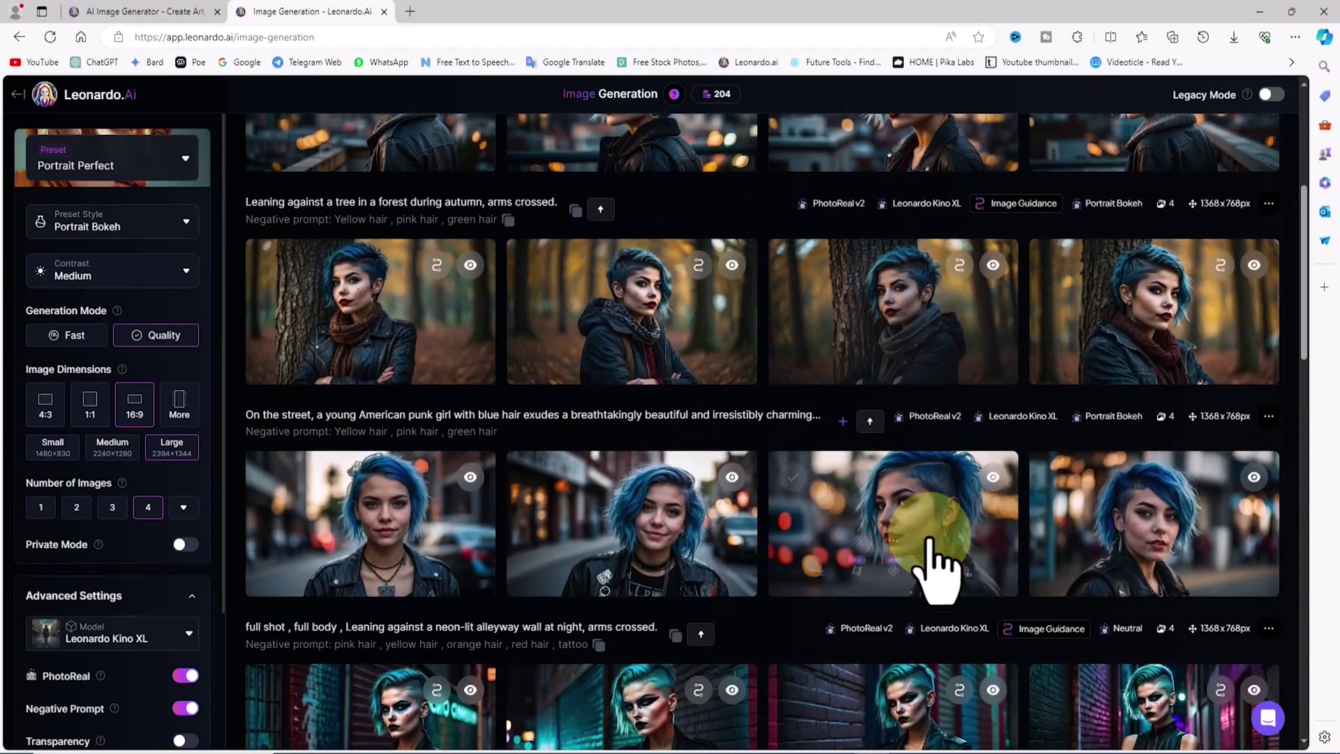
left_click(934, 488)
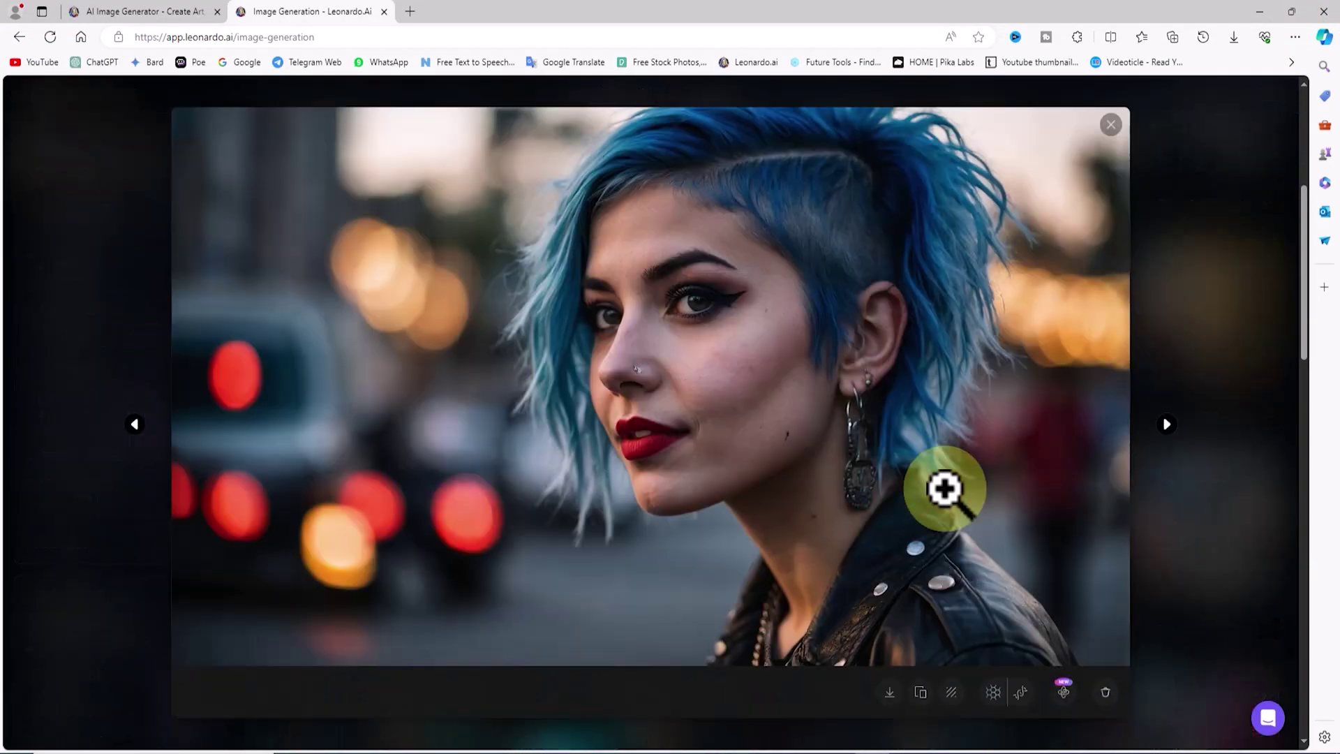
left_click(1111, 124)
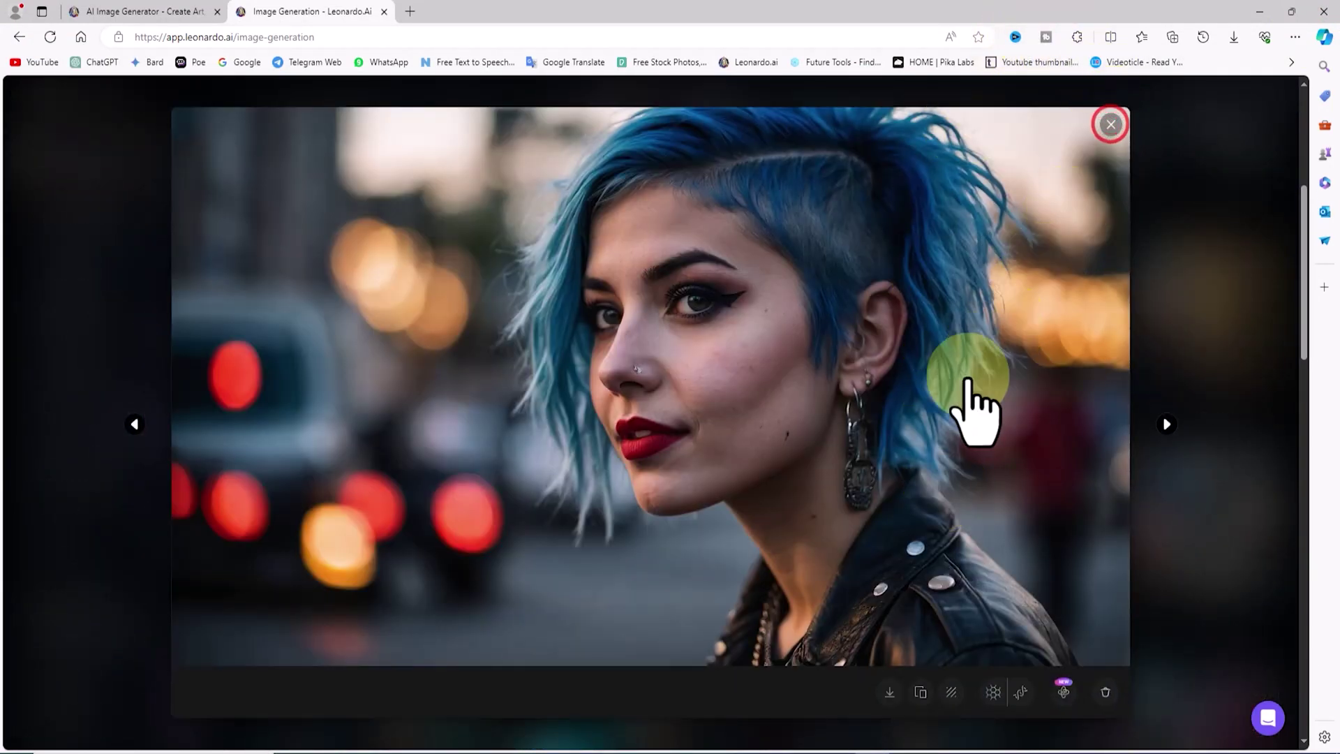
Inspect the third forest portrait and a rooftop portrait enlarged, closing each afterwards.
scroll(953, 449, "up", 5)
scroll(904, 398, "down", 2)
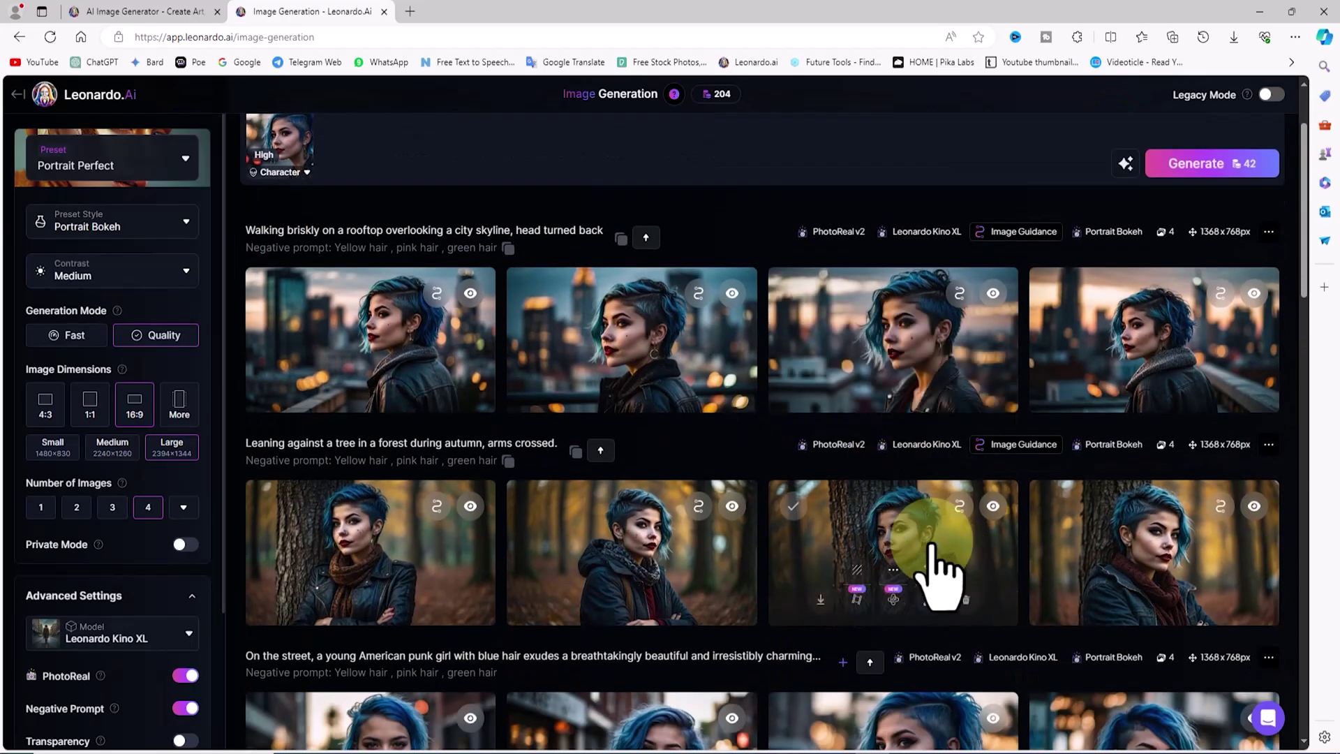
left_click(918, 518)
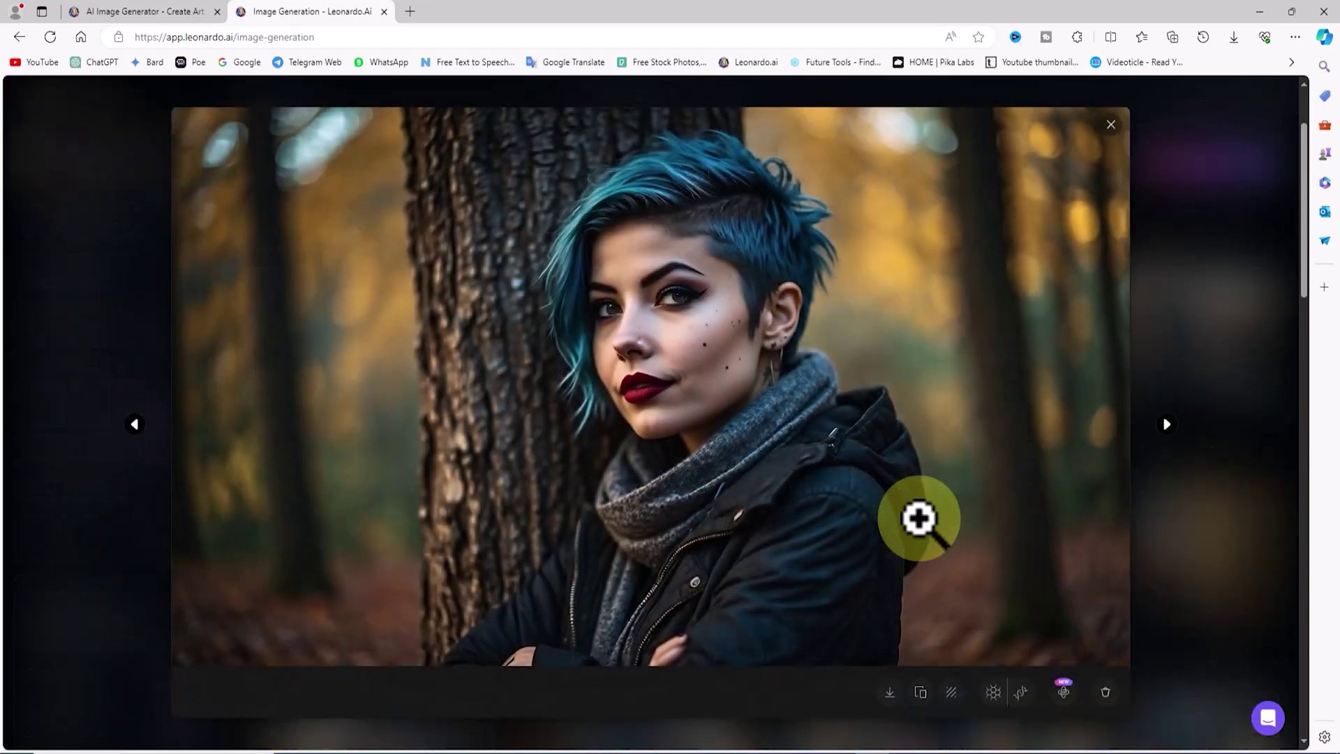
left_click(1112, 122)
scroll(951, 479, "up", 2)
left_click(914, 436)
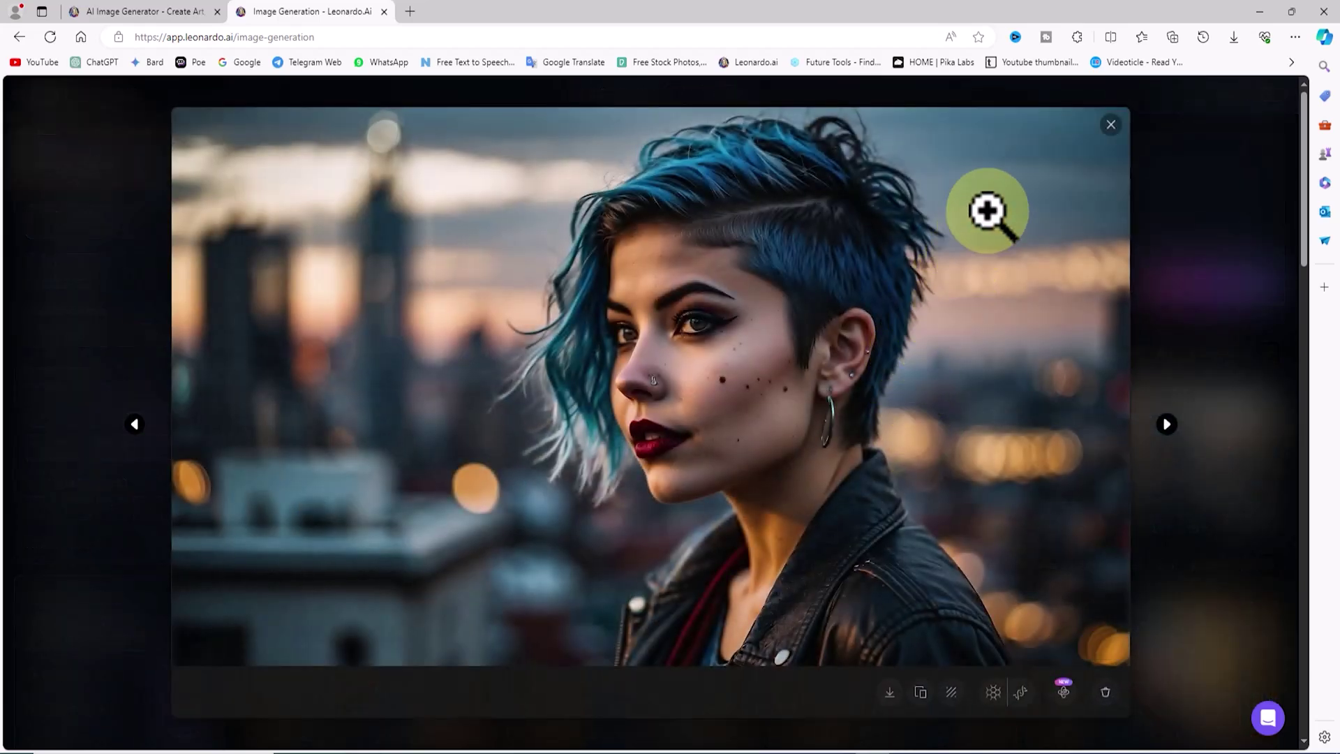
left_click(1111, 124)
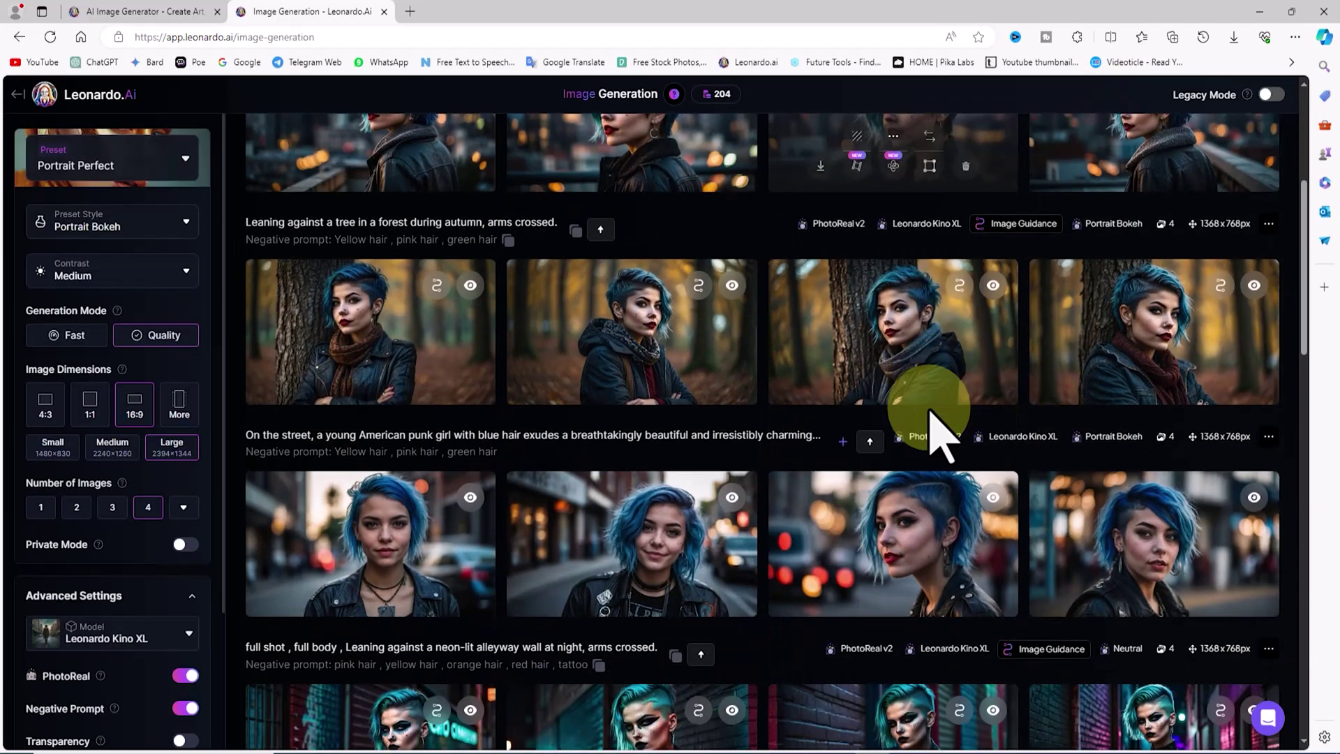
scroll(1075, 538, "up", 2)
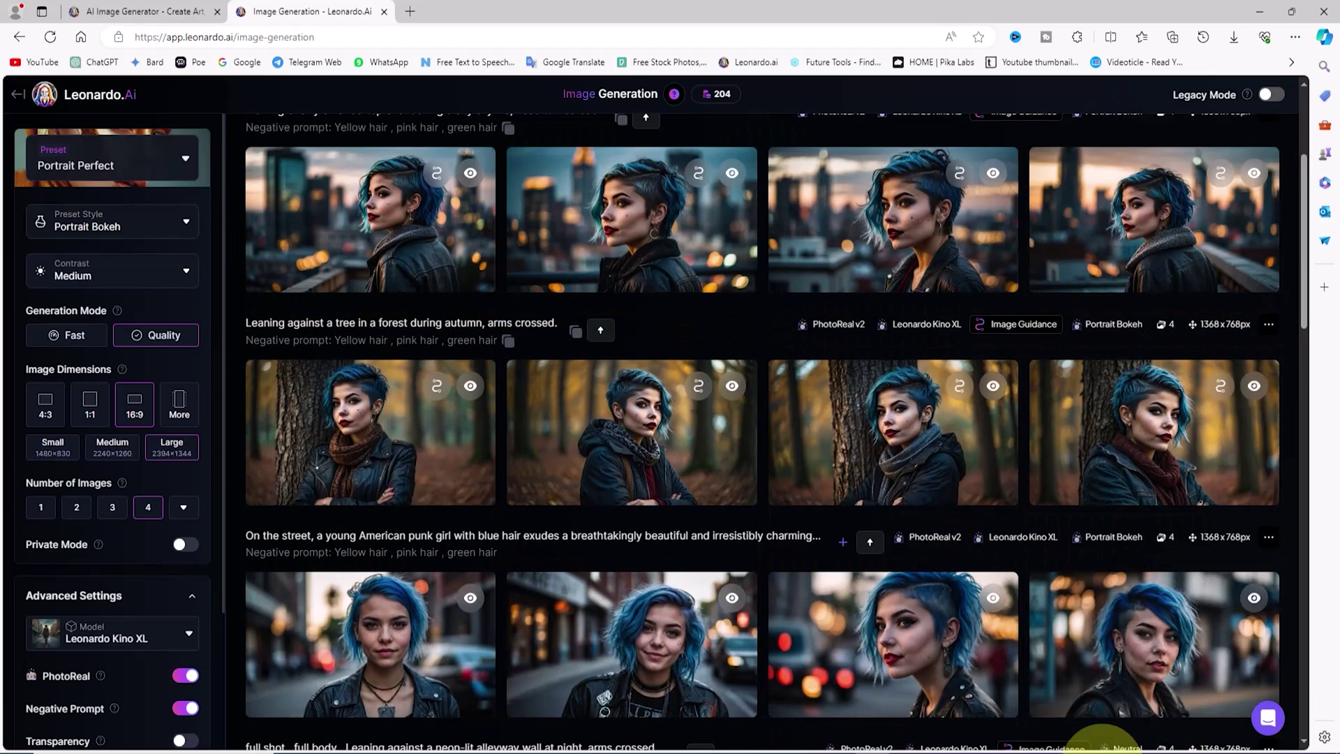